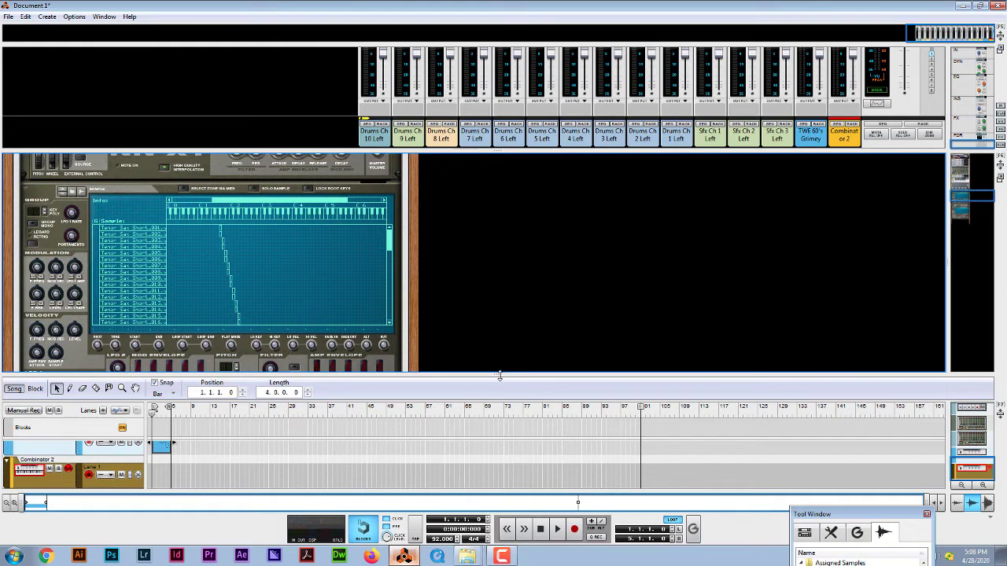
Enlarge the sequencer so the Sfx, TWE 60's Grimey Strat and Combinator 2 lanes are visible.
left_click_drag(499, 376, 513, 342)
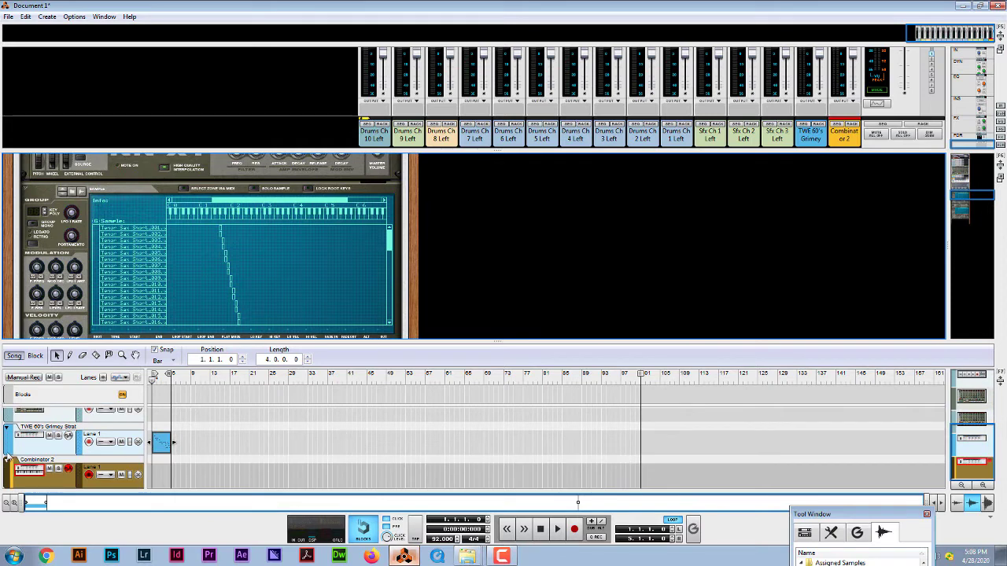
Select the TWE 60's Grimey Strat track and hide Combinator 2's inner devices.
left_click(7, 457)
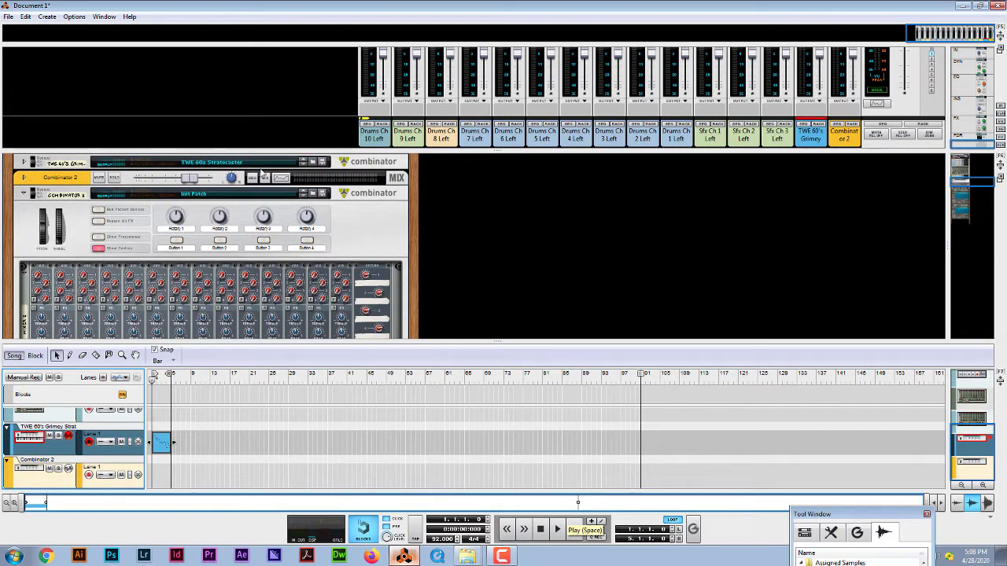
left_click(98, 249)
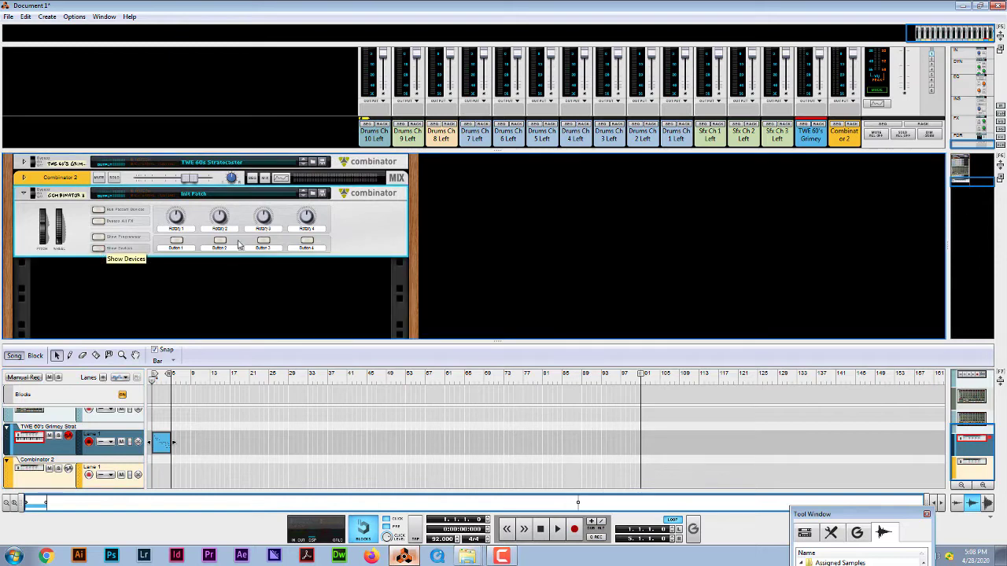
scroll(155, 178, "up", 1)
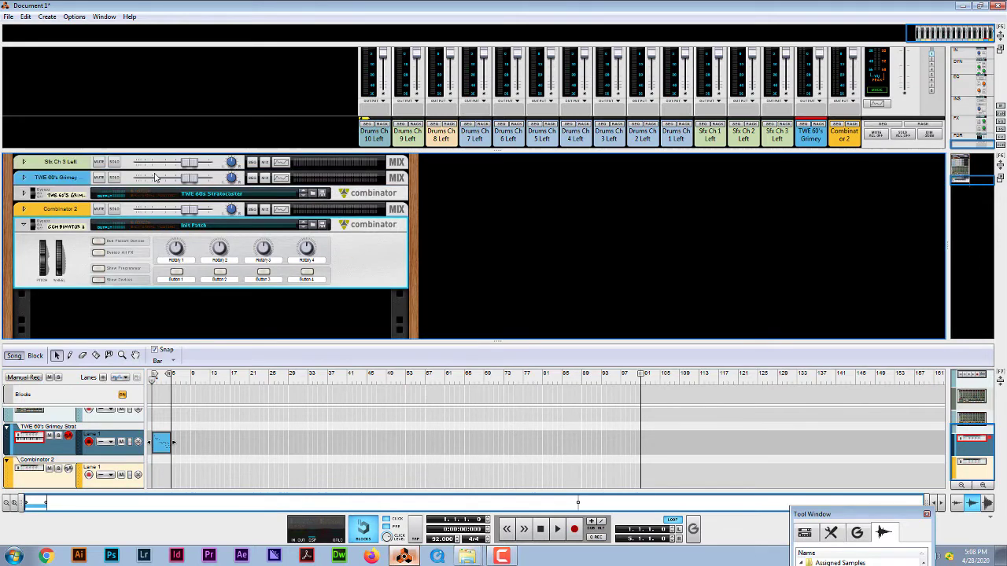
Play the Strat clip briefly, stop at the start, and unfold the TWE 60's Grimey Combinator panel.
left_click(557, 529)
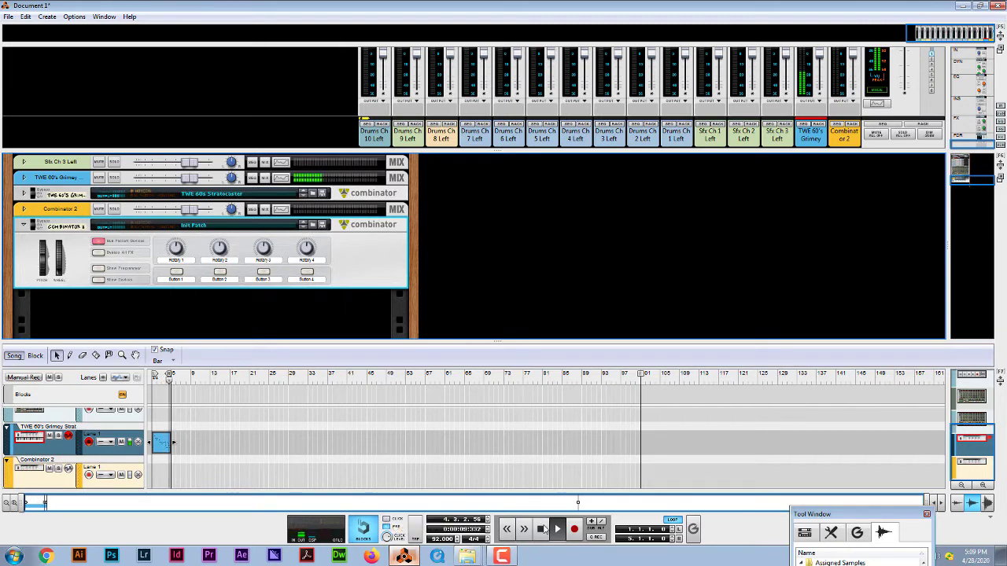
left_click(541, 529)
left_click(541, 528)
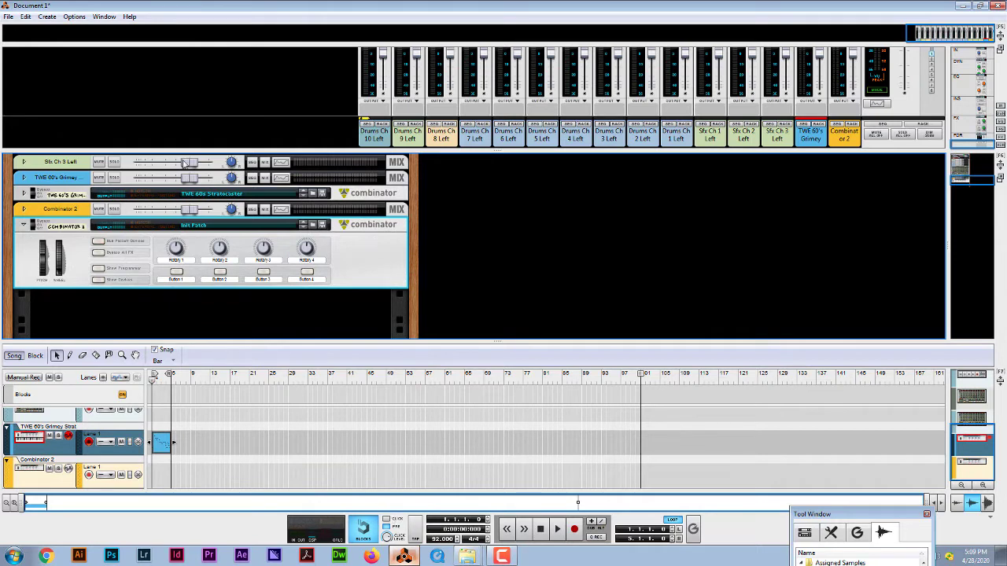
left_click(24, 193)
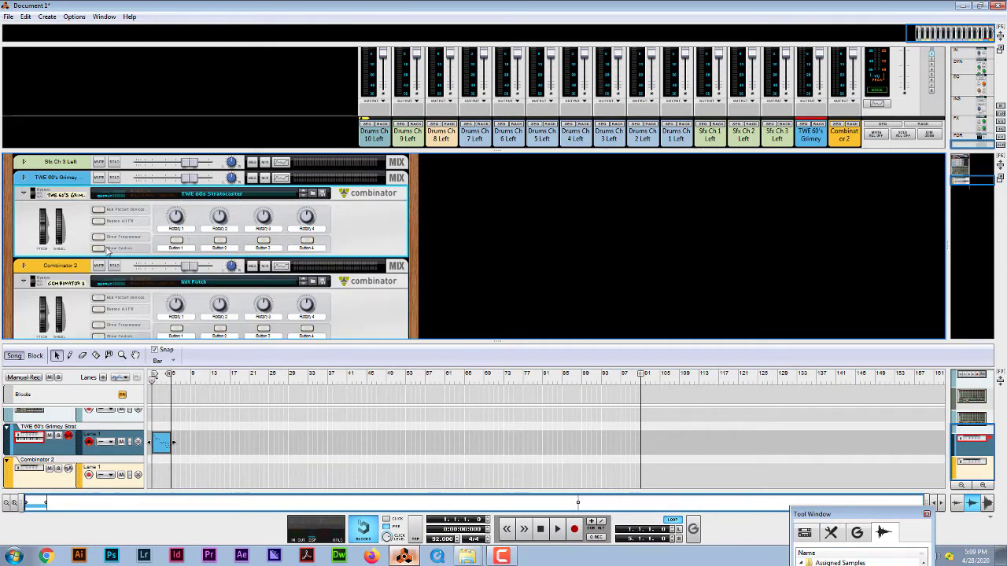
Show the TWE Combinator's inner devices and scroll down through its NN-XTs and mixer.
left_click(97, 250)
scroll(171, 209, "down", 5)
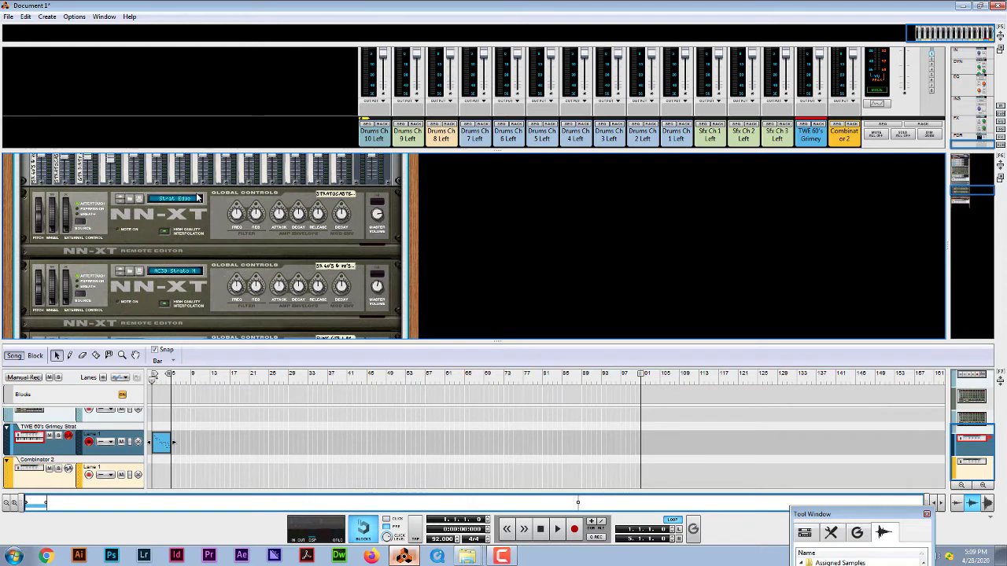
scroll(222, 225, "down", 2)
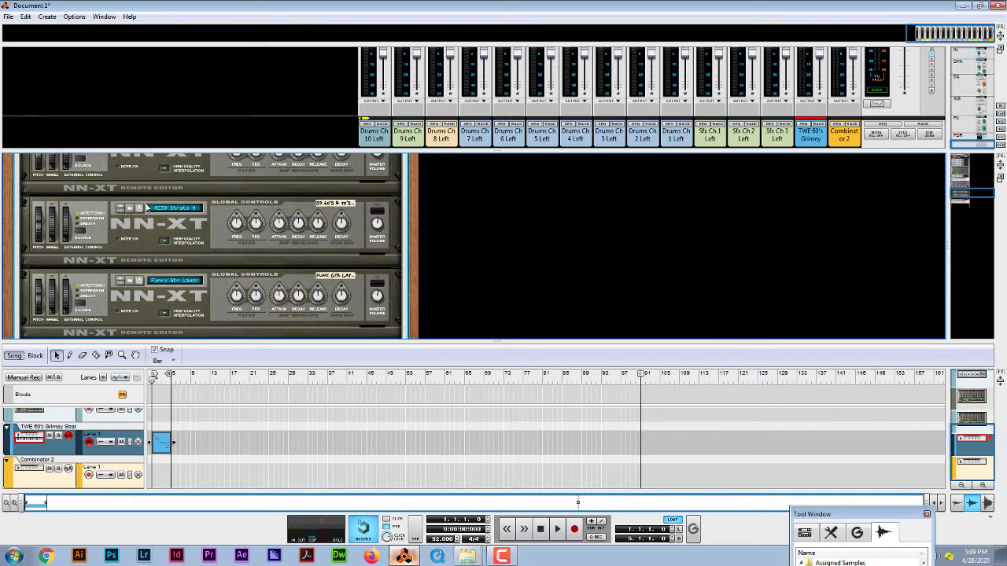
scroll(150, 211, "down", 2)
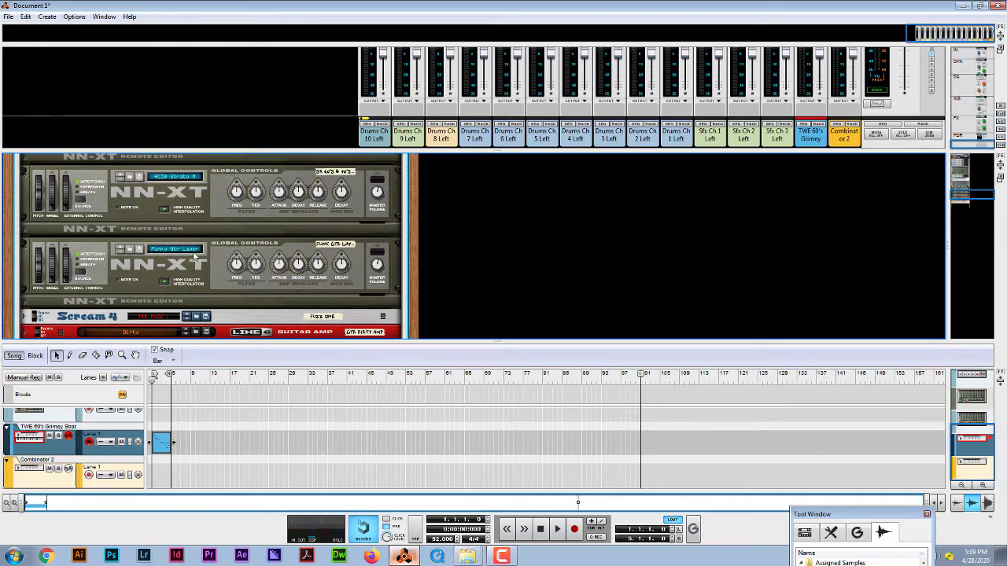
scroll(195, 255, "down", 3)
Unfold and fold back the Scream 4 and Line 6 Guitar Amp panels.
left_click(28, 257)
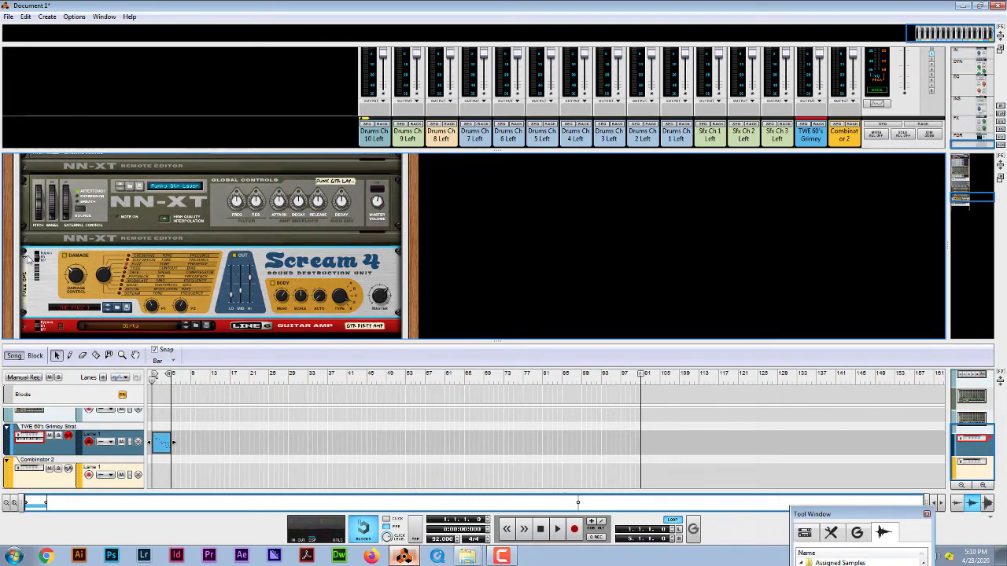
left_click(28, 257)
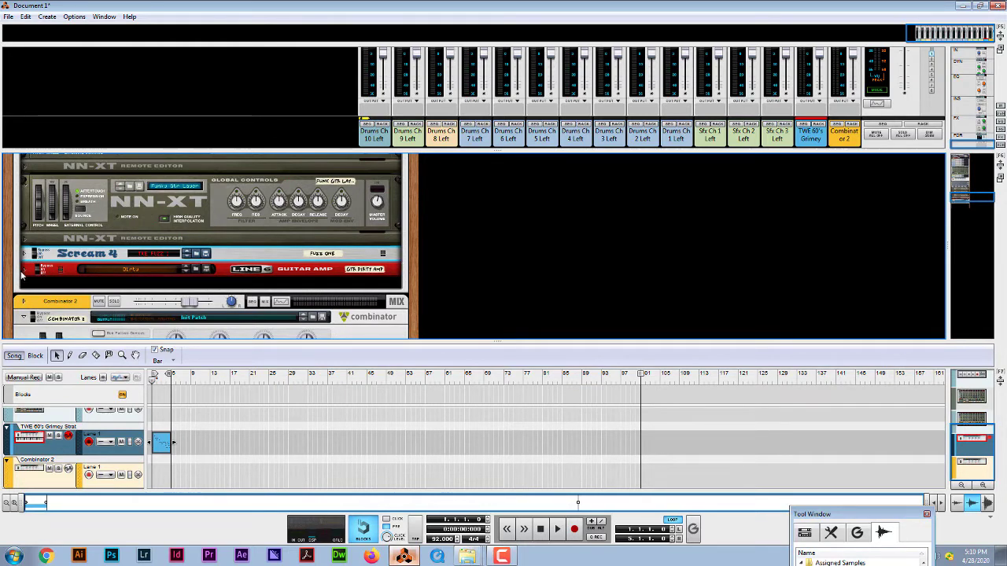
left_click(24, 271)
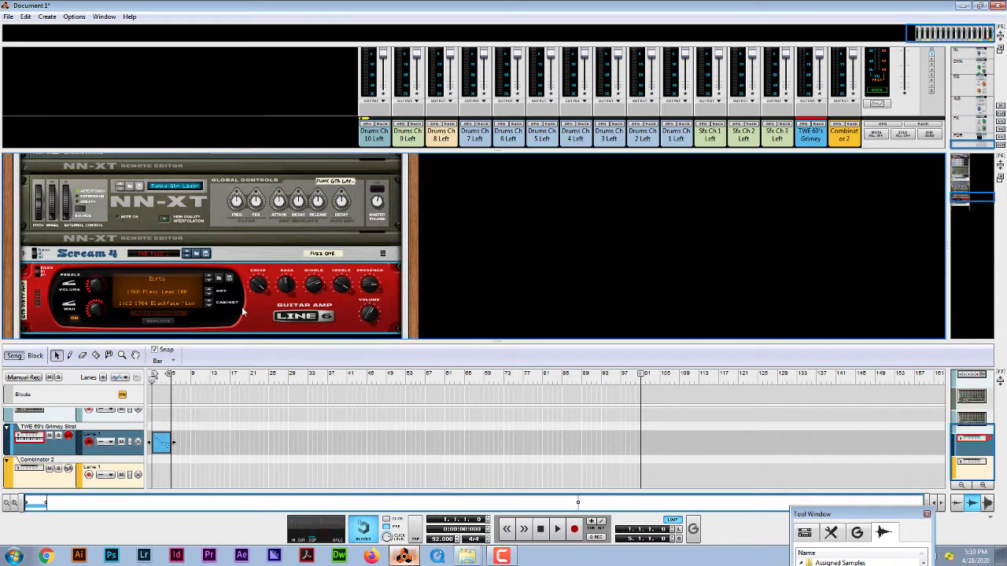
left_click(24, 271)
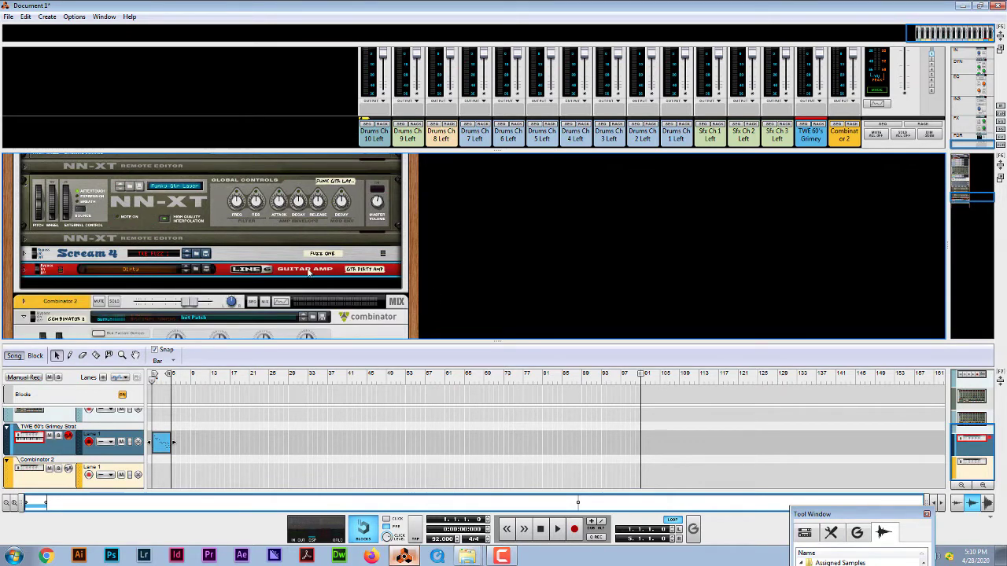
scroll(331, 288, "up", 10)
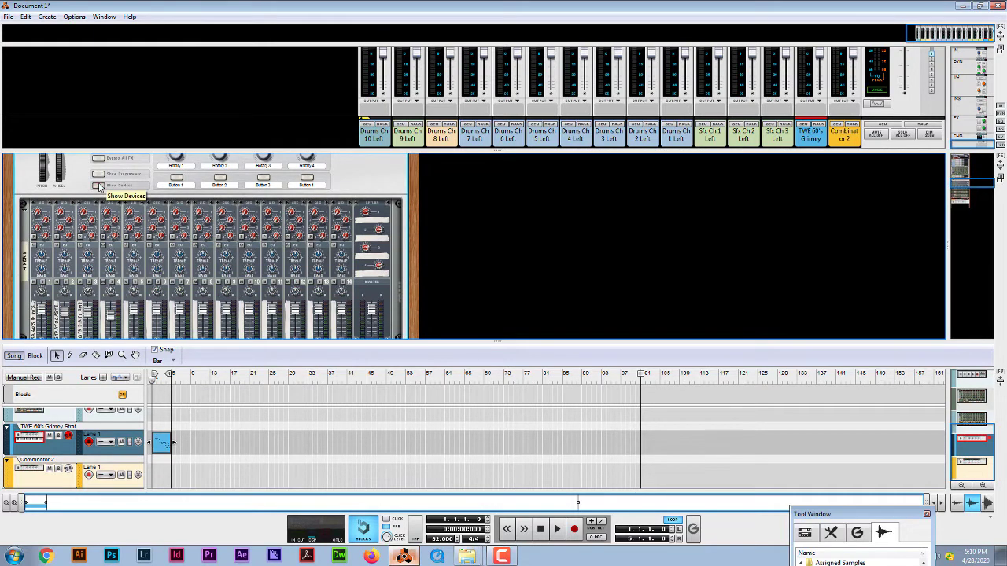
Hide the TWE Combinator's devices and show Combinator 2's inner devices instead.
left_click(99, 185)
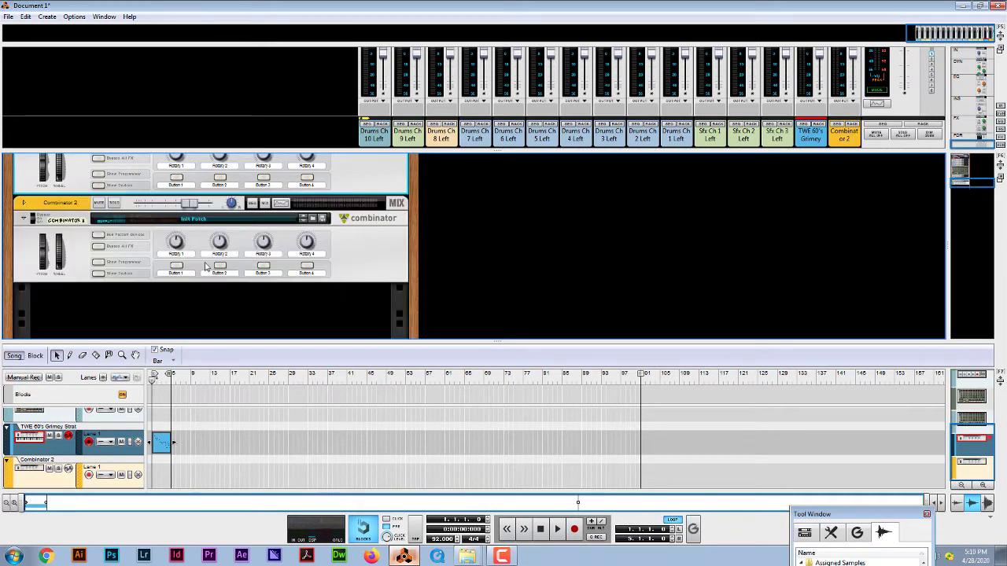
left_click(99, 274)
scroll(157, 276, "down", 5)
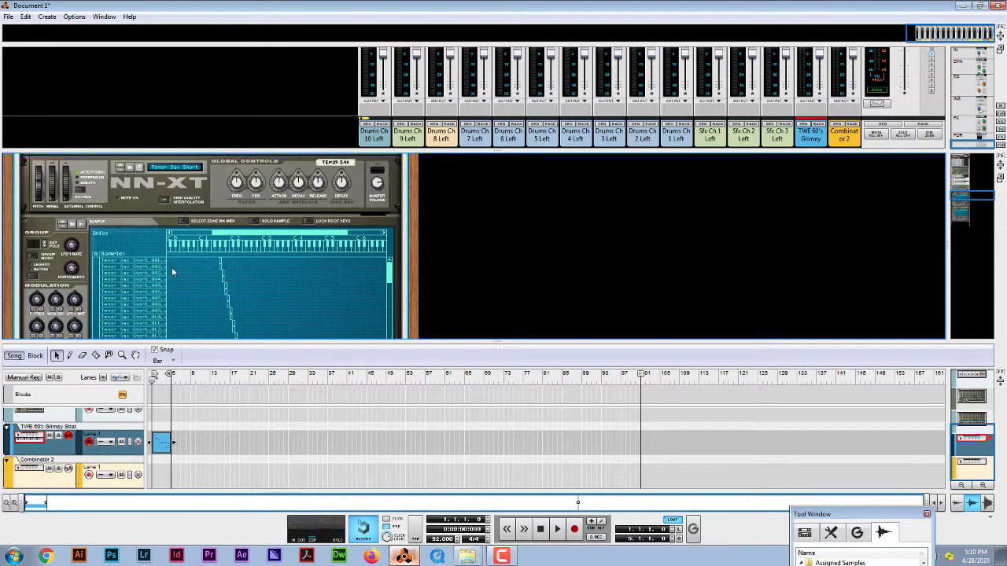
Extend the first tenor sax zone's left edge down to lower keys, then fold its editor.
left_click(101, 279)
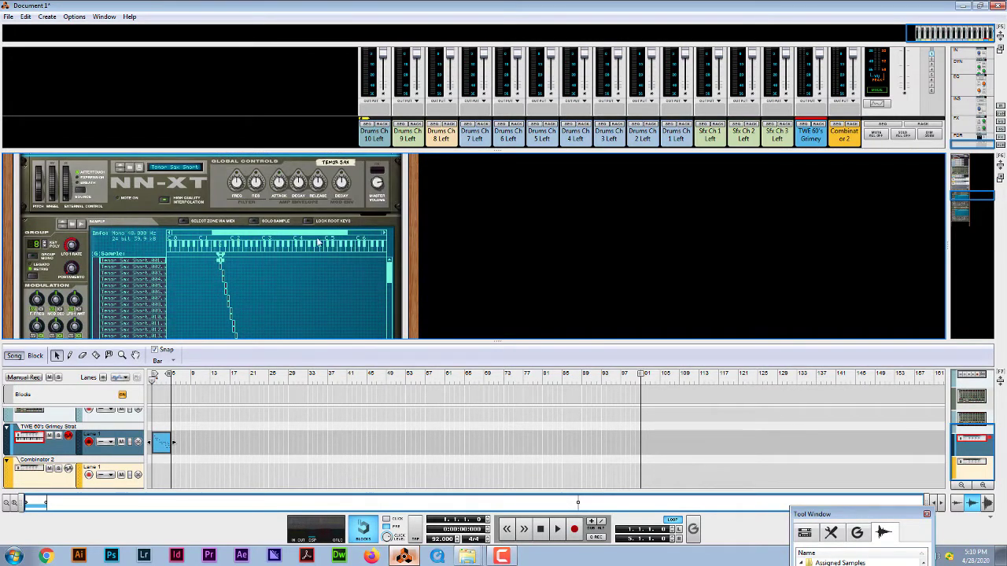
scroll(321, 237, "down", 3)
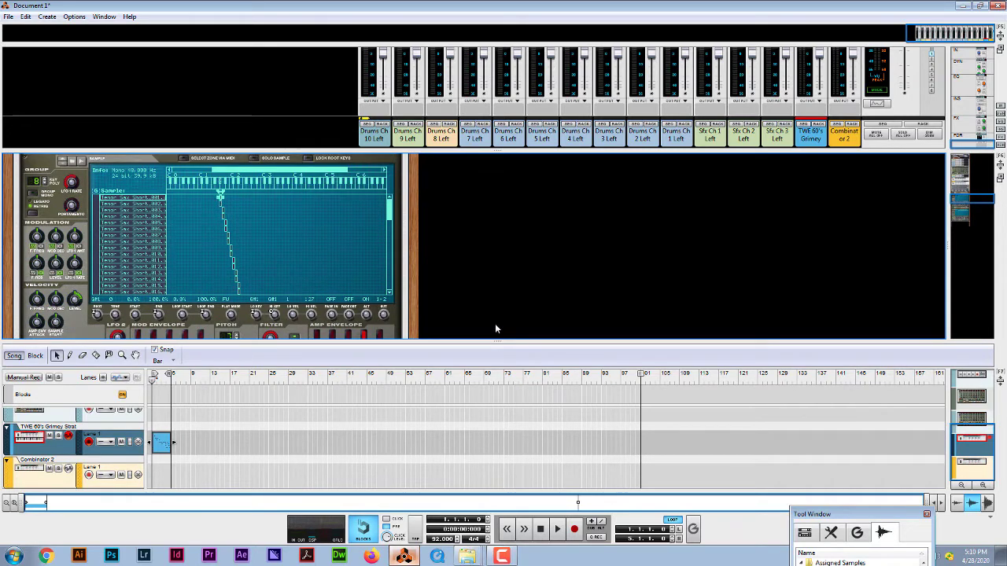
left_click_drag(521, 344, 522, 434)
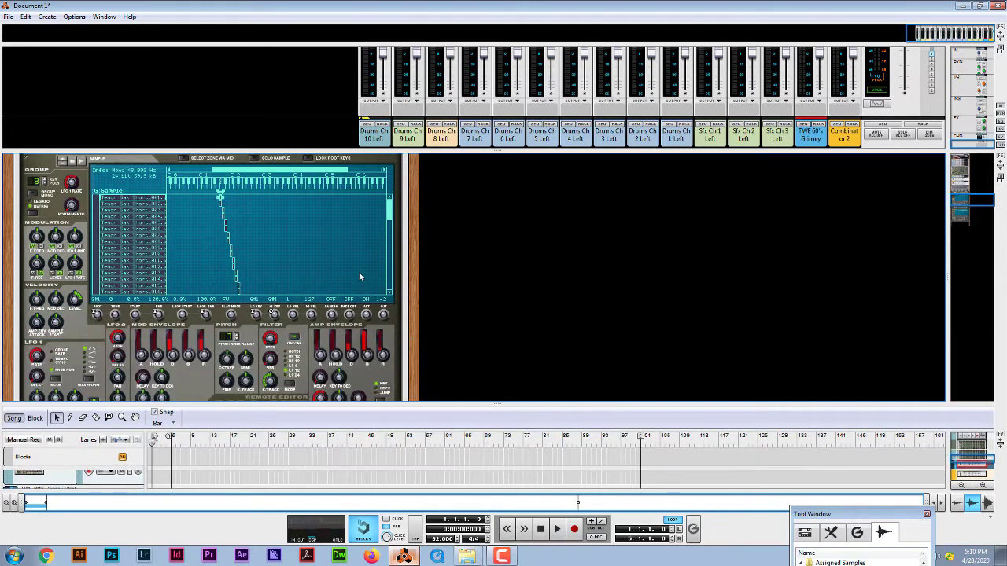
scroll(357, 276, "up", 3)
scroll(357, 283, "down", 3)
left_click_drag(220, 197, 195, 198)
scroll(293, 216, "up", 2)
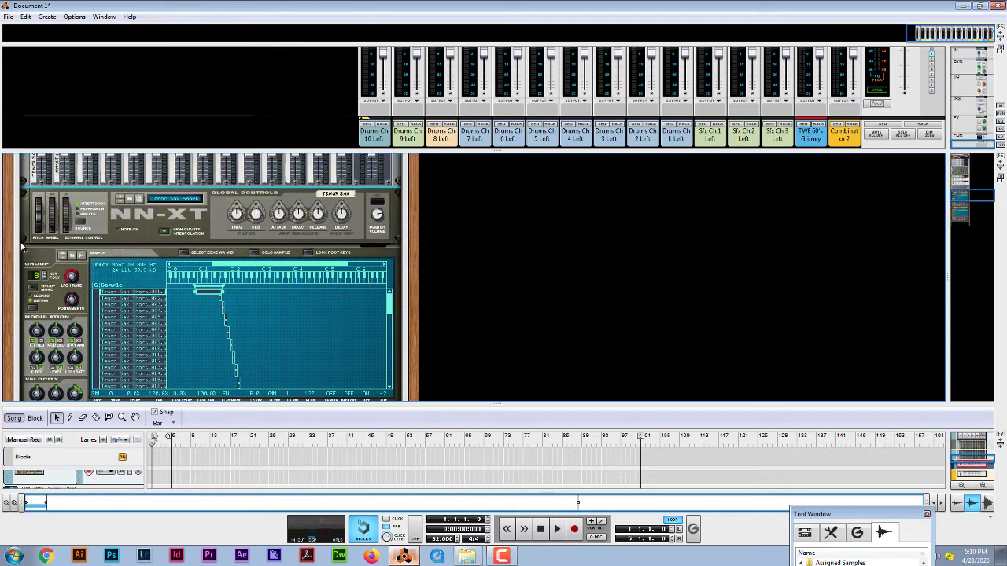
left_click(25, 254)
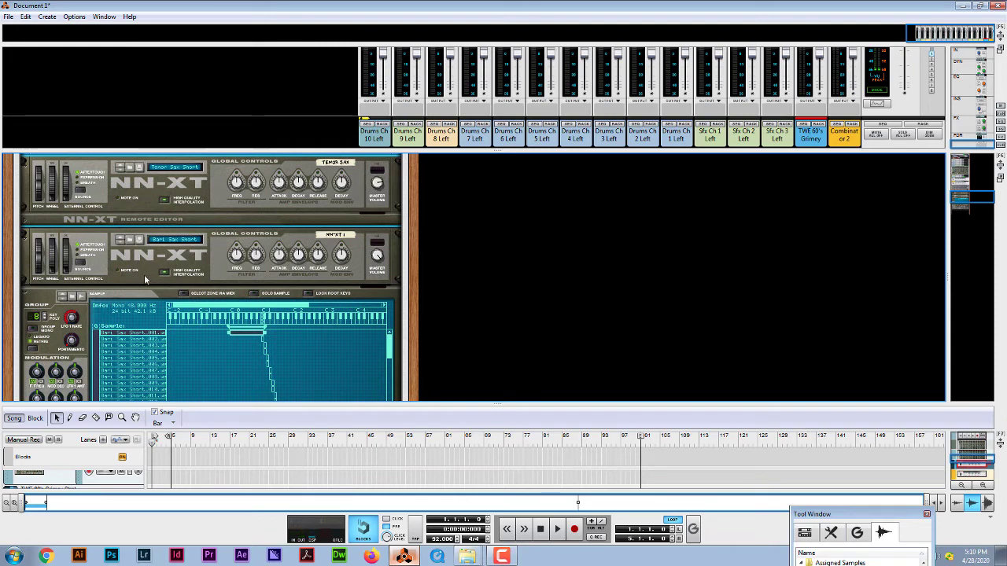
Enlarge the sequencer again to list all track lanes.
scroll(94, 236, "up", 2)
scroll(108, 260, "down", 3)
scroll(108, 259, "down", 5)
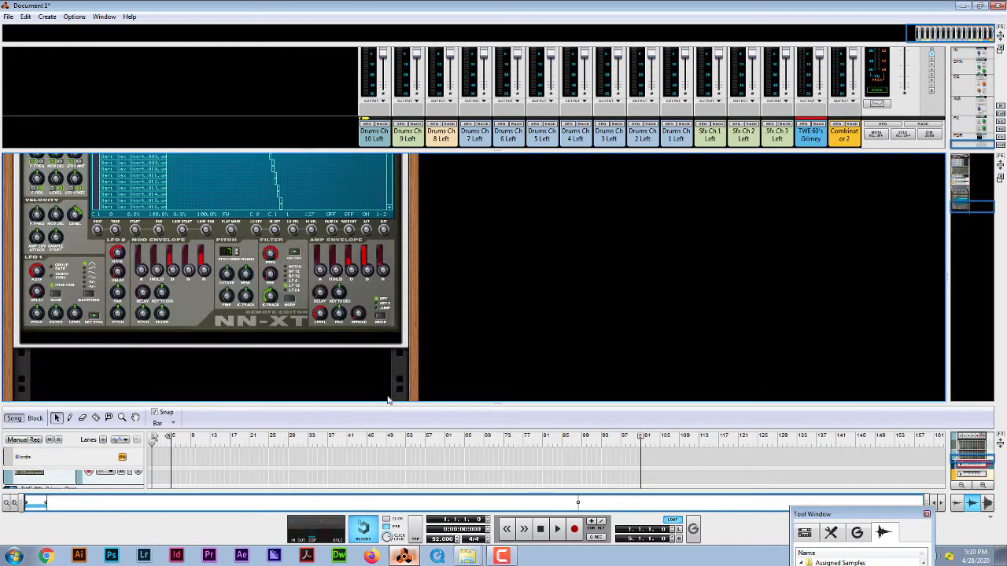
left_click_drag(531, 405, 535, 216)
Select and record-arm the Combinator 2 track, then give the rack more room.
left_click(42, 437)
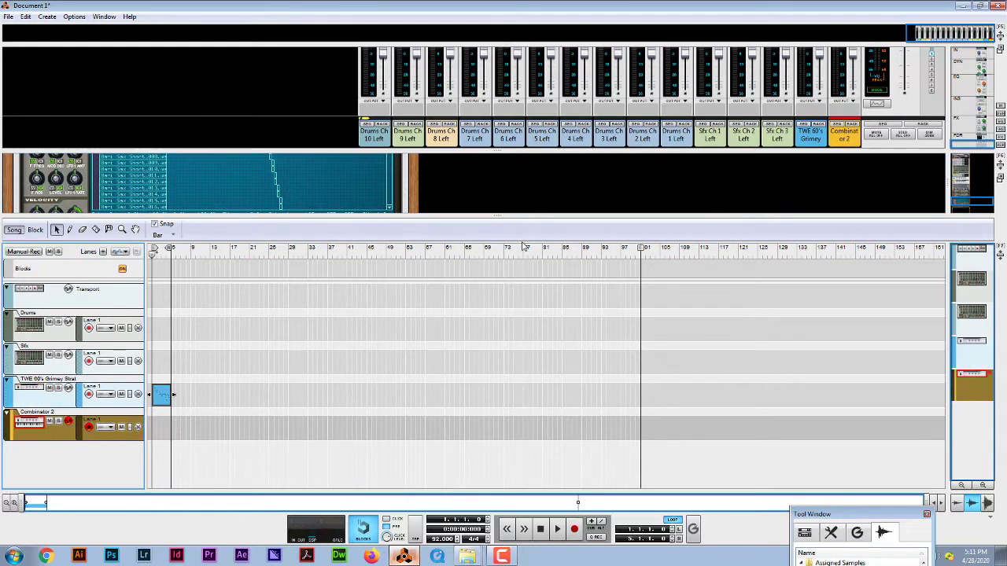
left_click_drag(533, 223, 523, 374)
scroll(408, 305, "up", 5)
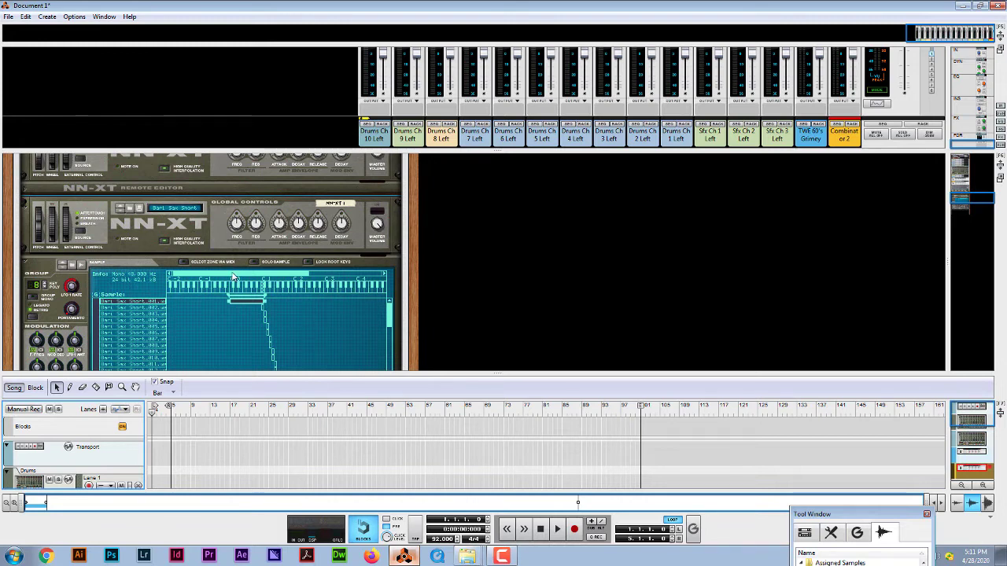
Fold the Bari Sax Short editor and place the insertion line just below that sampler.
scroll(252, 259, "up", 8)
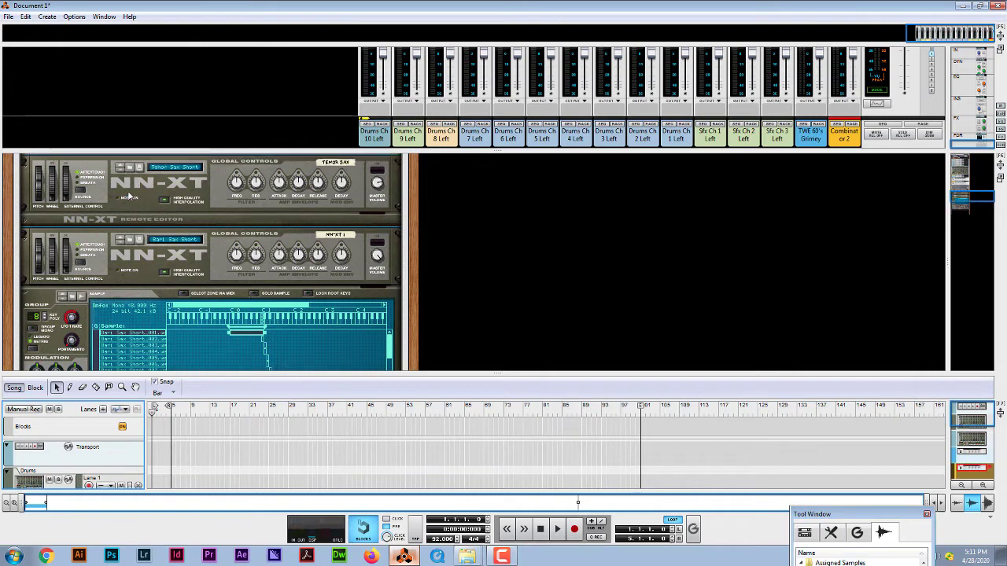
scroll(251, 255, "up", 5)
scroll(263, 236, "down", 7)
scroll(275, 244, "down", 8)
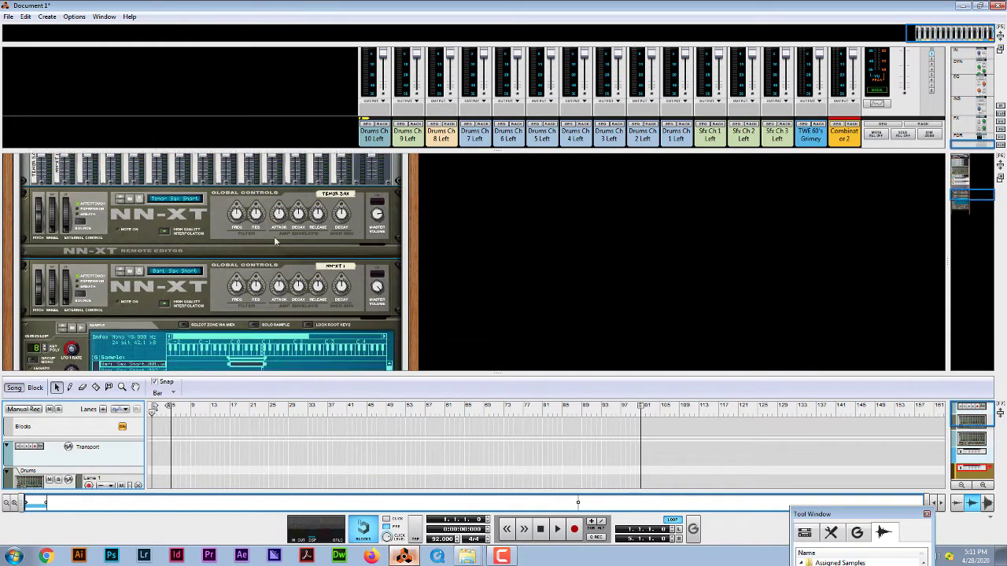
left_click(24, 231)
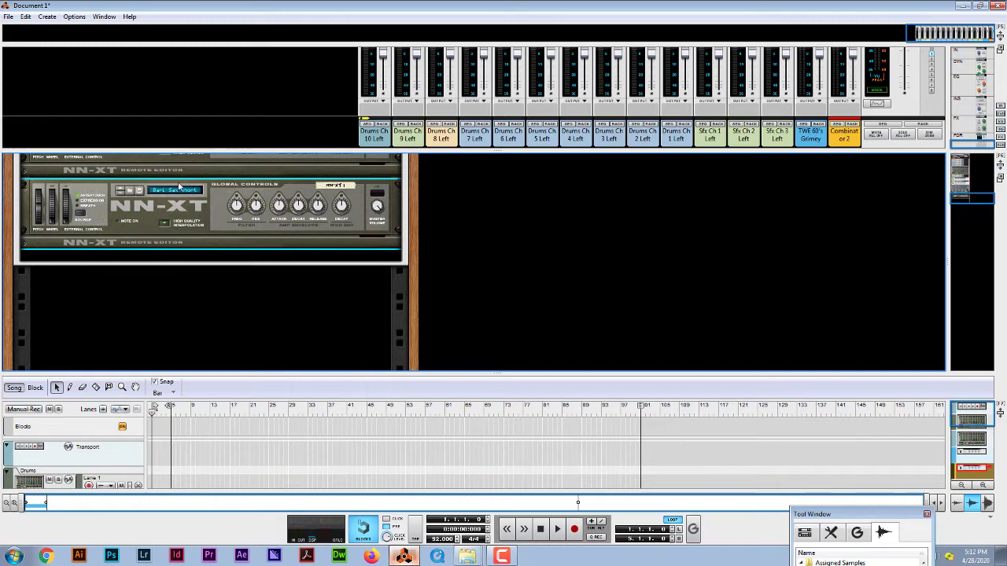
left_click_drag(306, 266, 312, 255)
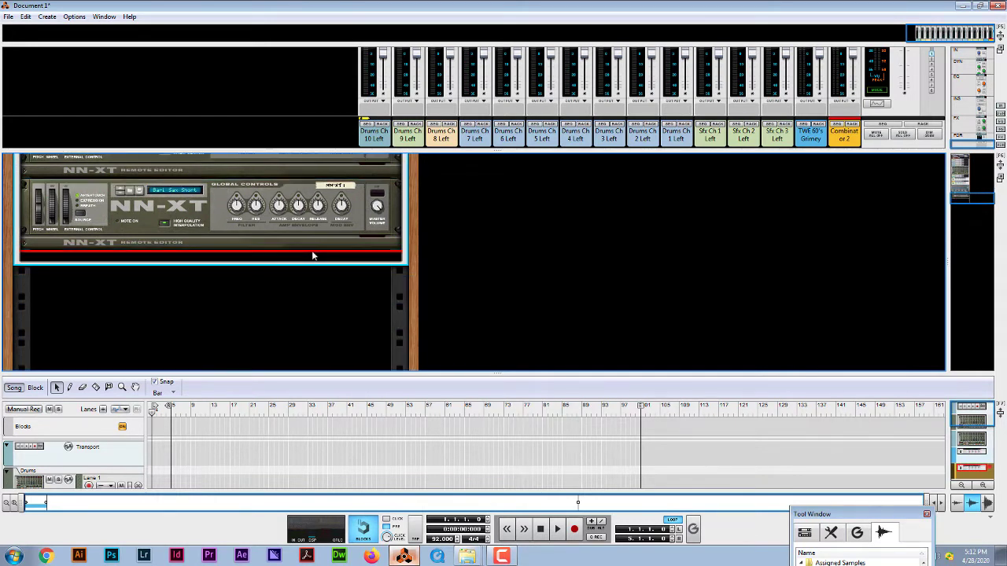
Create a new instrument and pick Trombone Short.sxt from the VH NN-XT Patches.
right_click(312, 256)
mouse_move(379, 324)
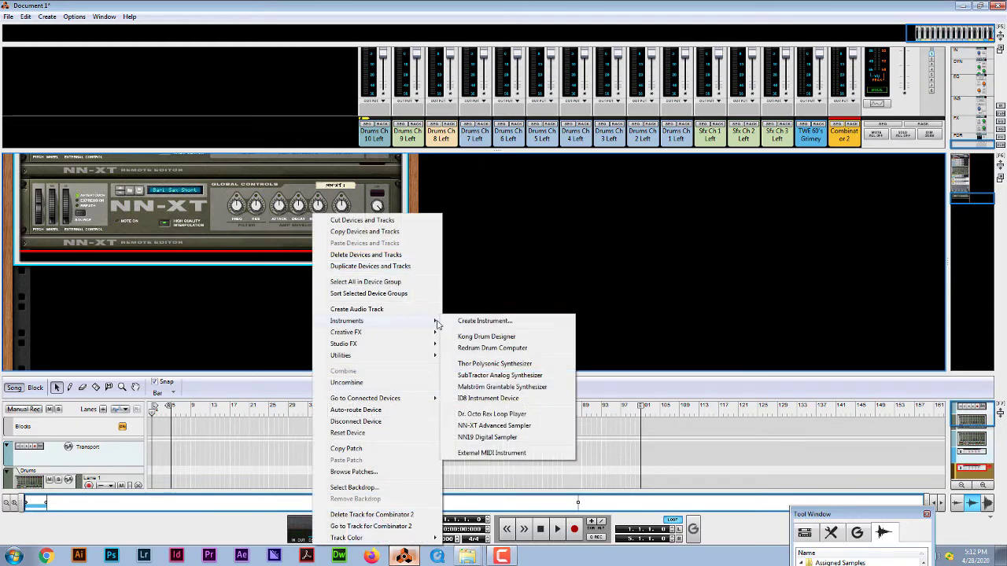
left_click(501, 322)
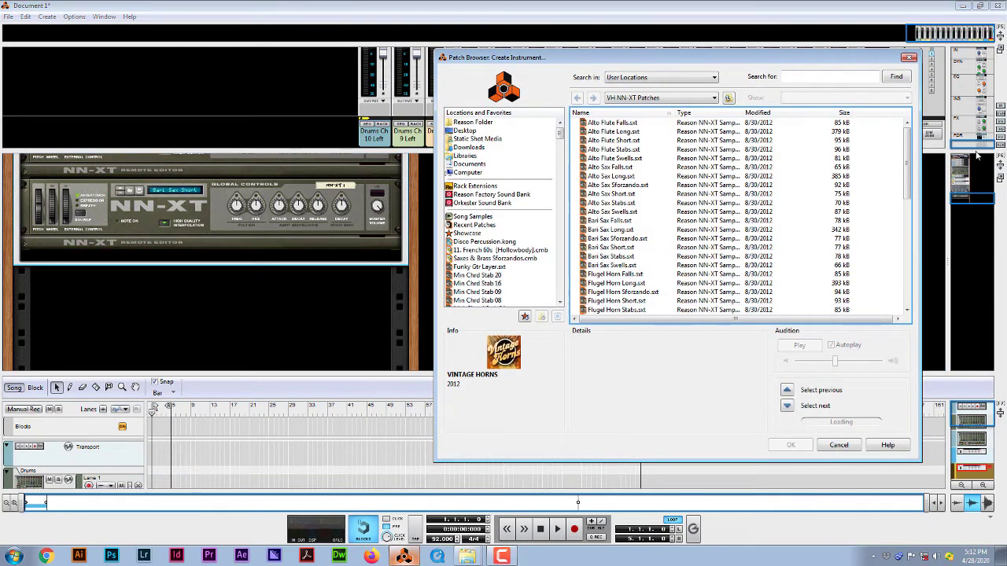
left_click_drag(907, 158, 914, 274)
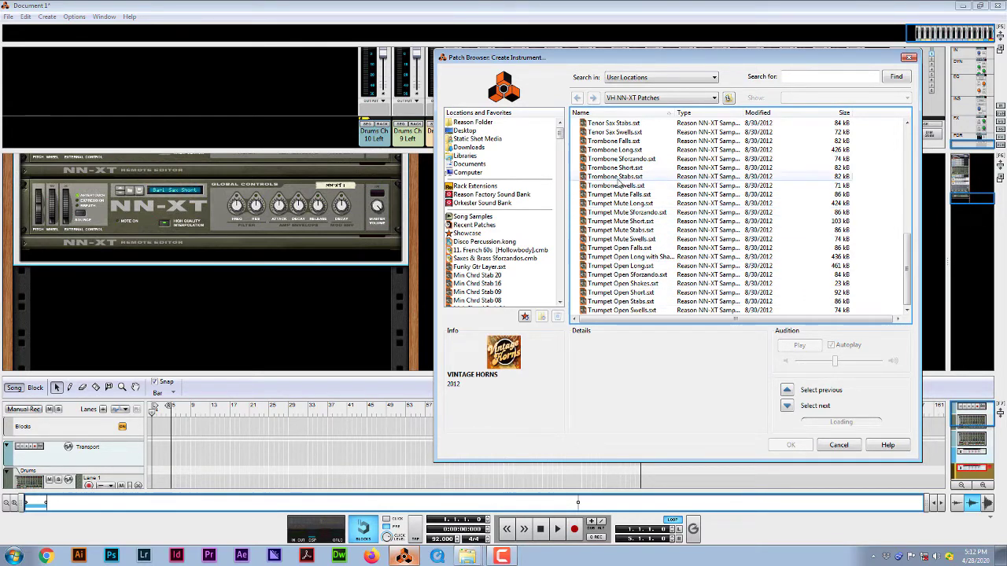
left_click(618, 170)
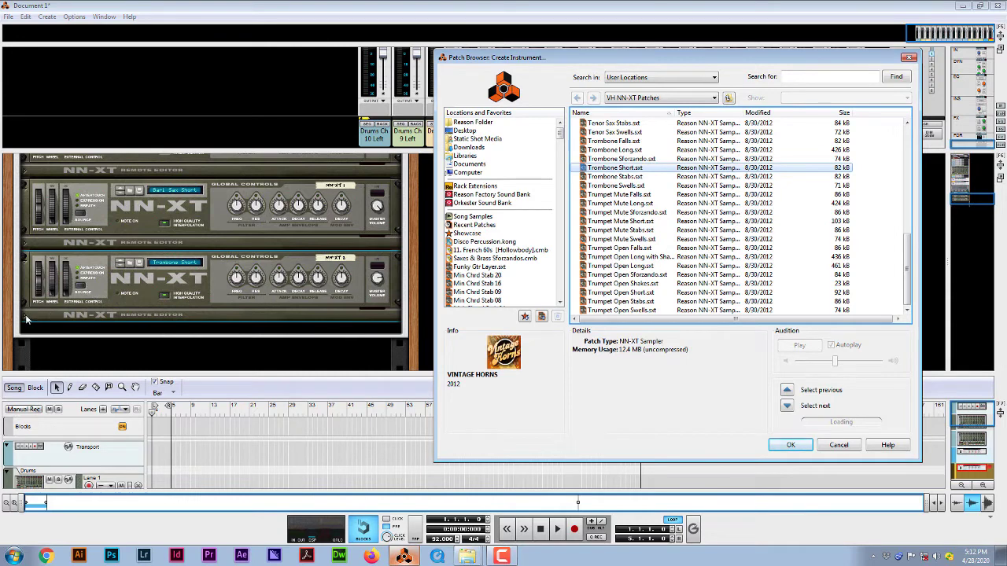
Load the Trombone Short patch, open its key map editor and select only the first zone.
left_click(791, 445)
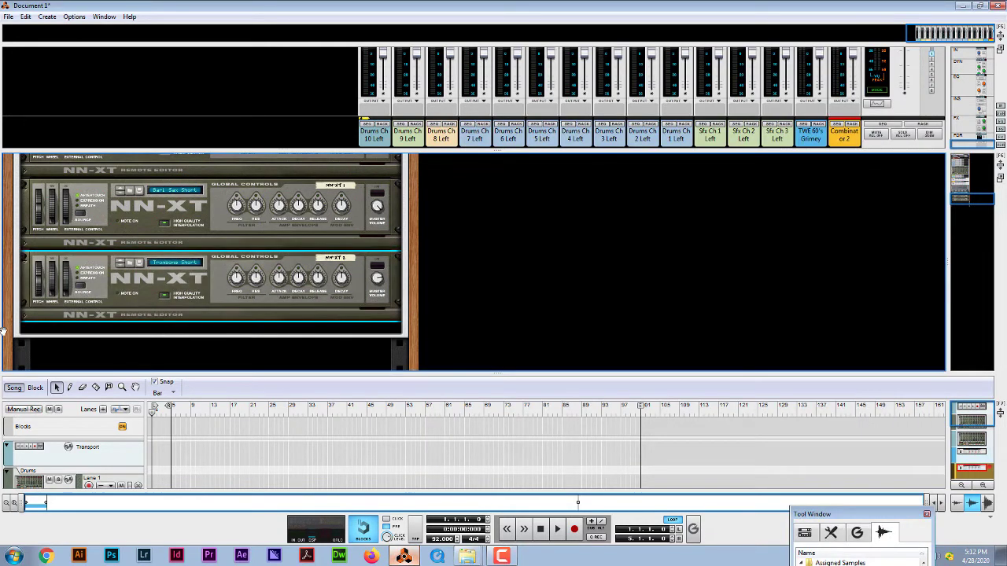
left_click(25, 317)
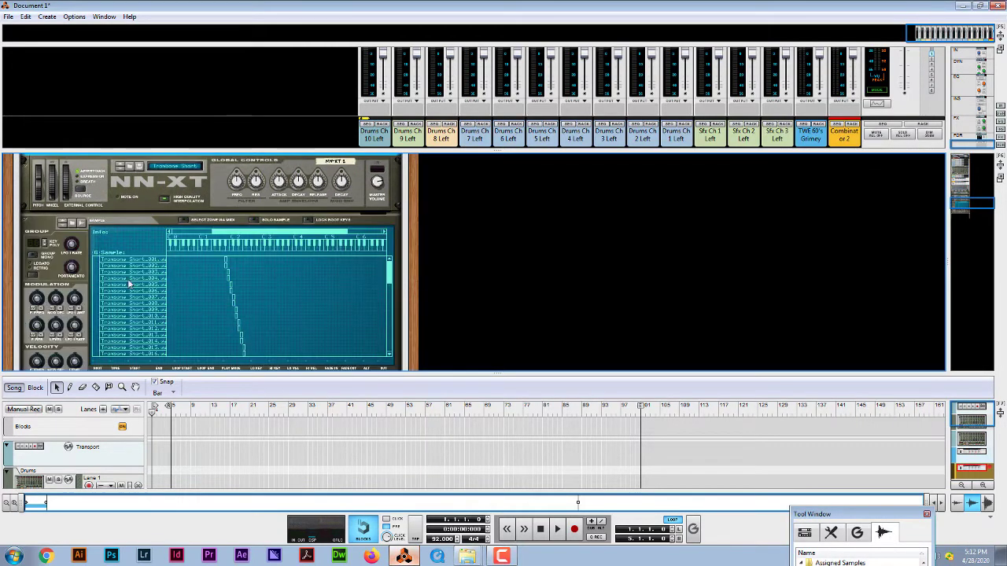
left_click(196, 315)
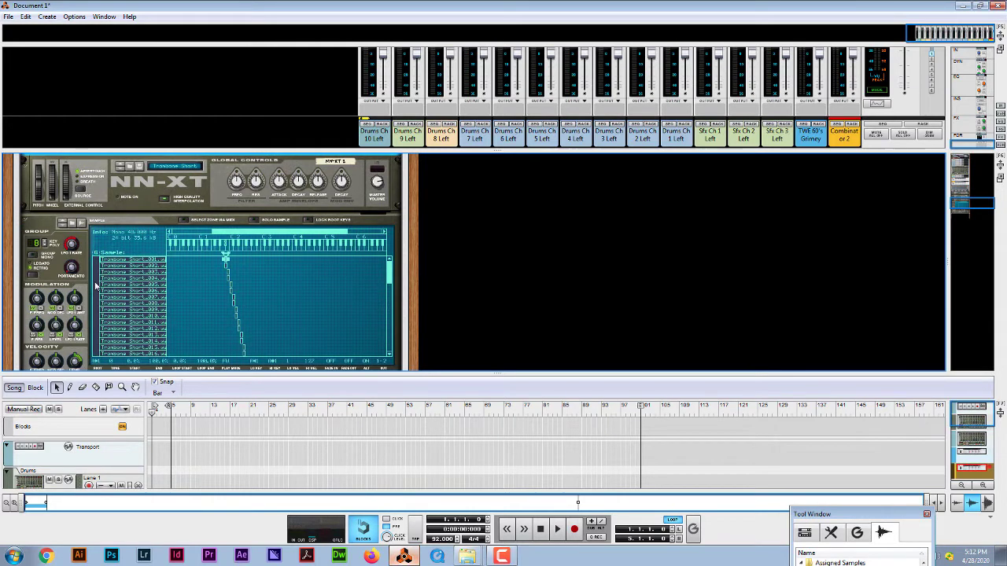
left_click(221, 259)
left_click(225, 260)
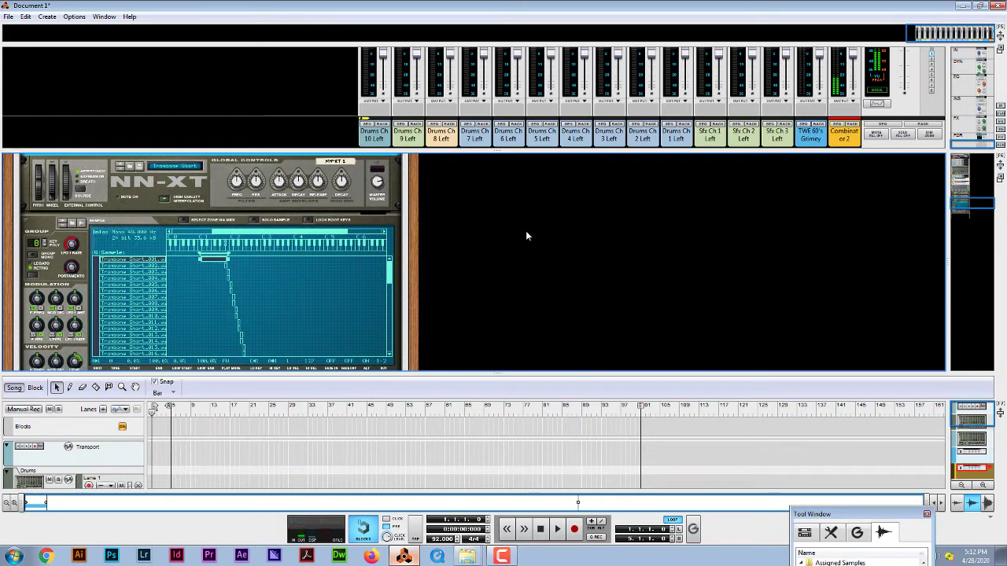
Drag the first trombone zone's left edge further down the keyboard, then fold the editor.
scroll(331, 290, "up", 5)
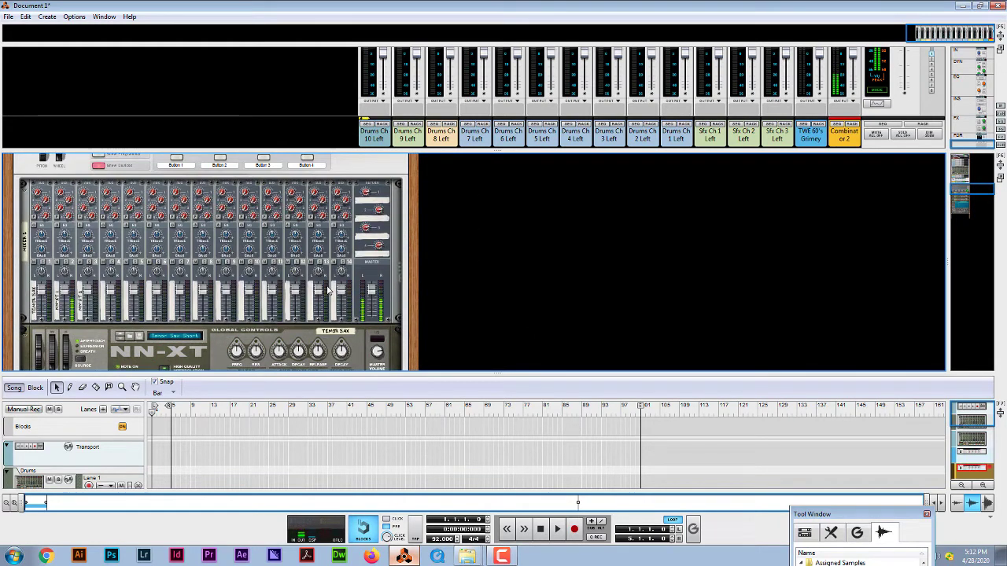
scroll(331, 290, "down", 5)
scroll(318, 282, "down", 8)
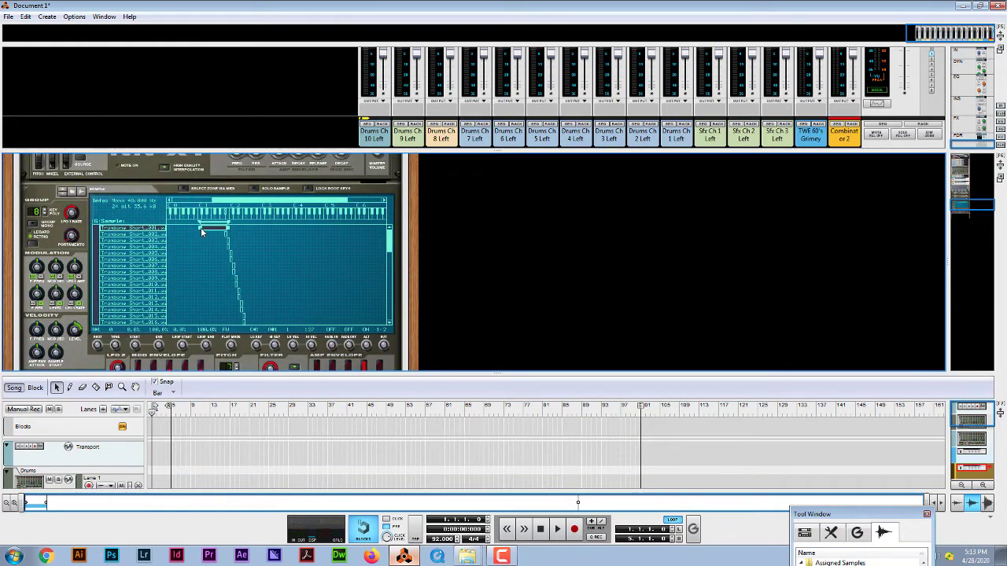
left_click_drag(201, 228, 193, 229)
left_click_drag(197, 227, 195, 229)
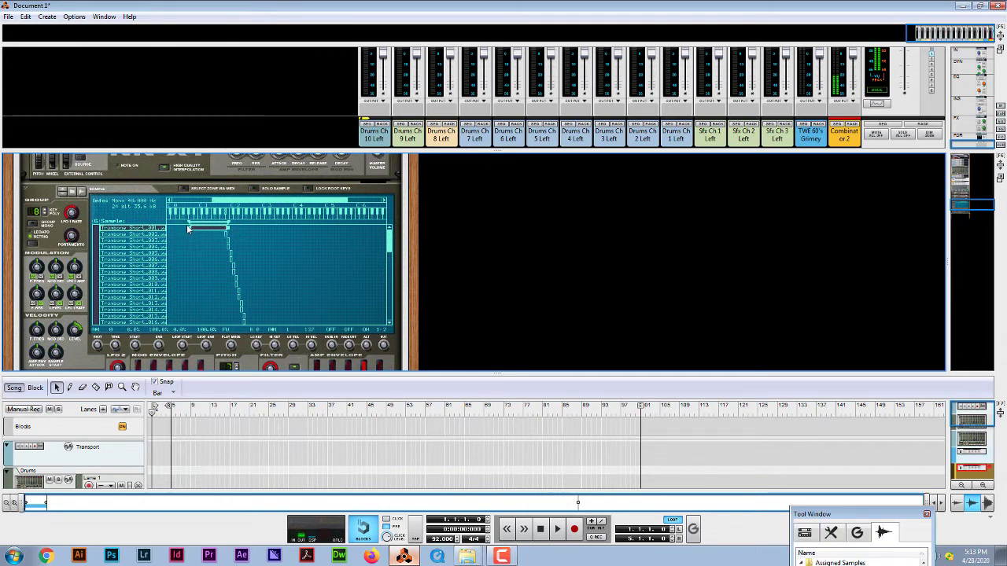
left_click_drag(189, 231, 182, 230)
scroll(182, 231, "up", 3)
scroll(181, 231, "down", 1)
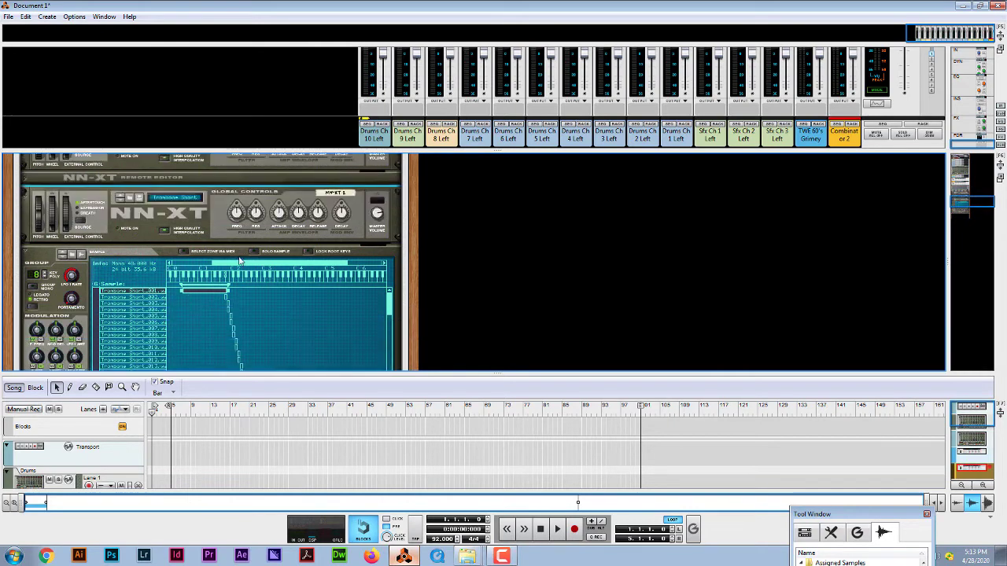
left_click(26, 254)
scroll(214, 272, "up", 4)
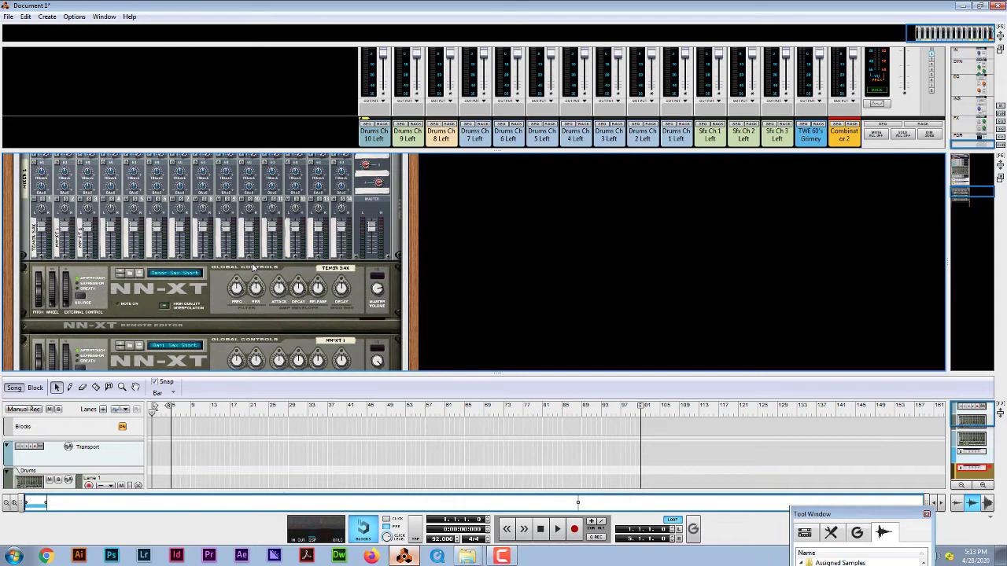
scroll(252, 268, "up", 2)
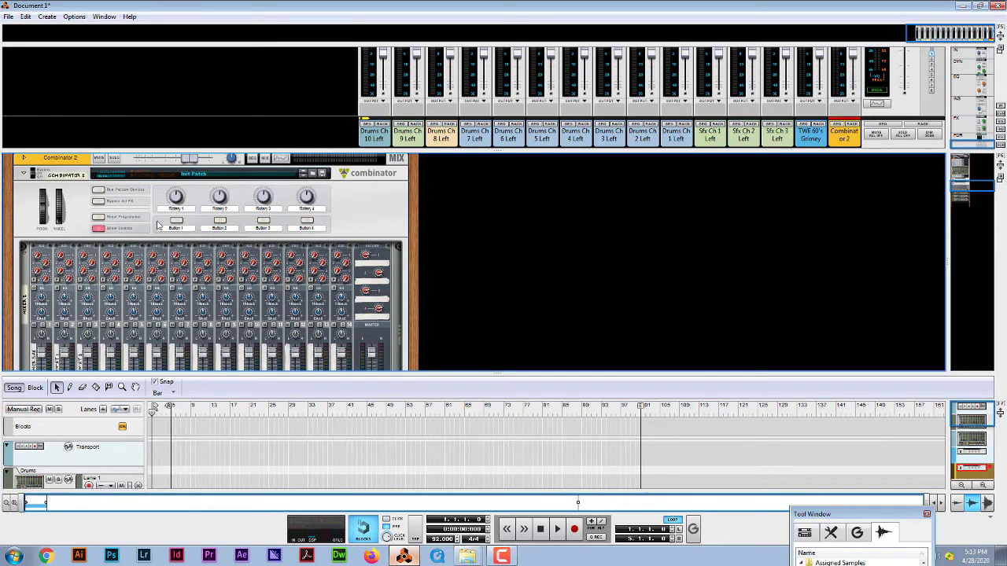
left_click(99, 230)
scroll(228, 265, "down", 5)
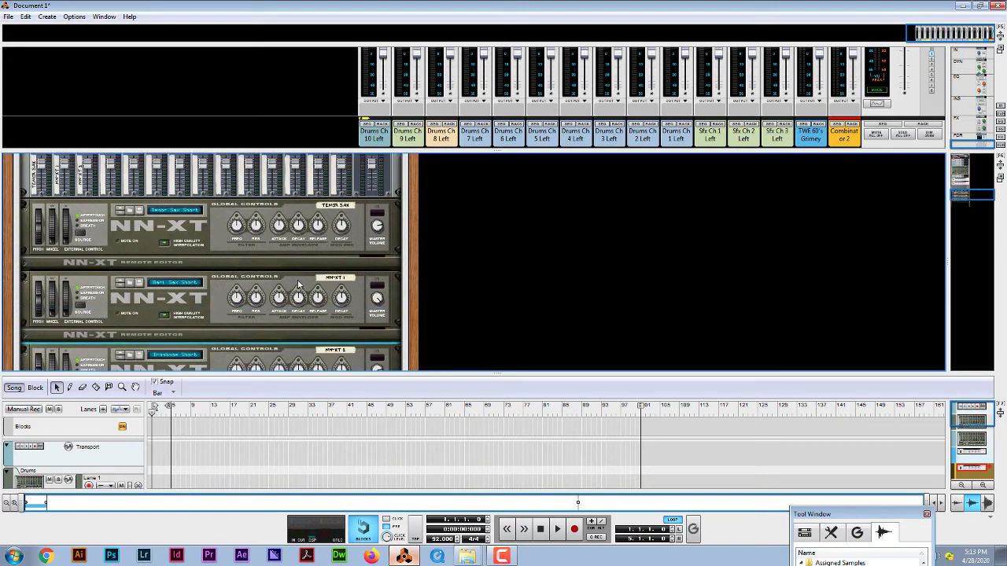
scroll(299, 285, "up", 3)
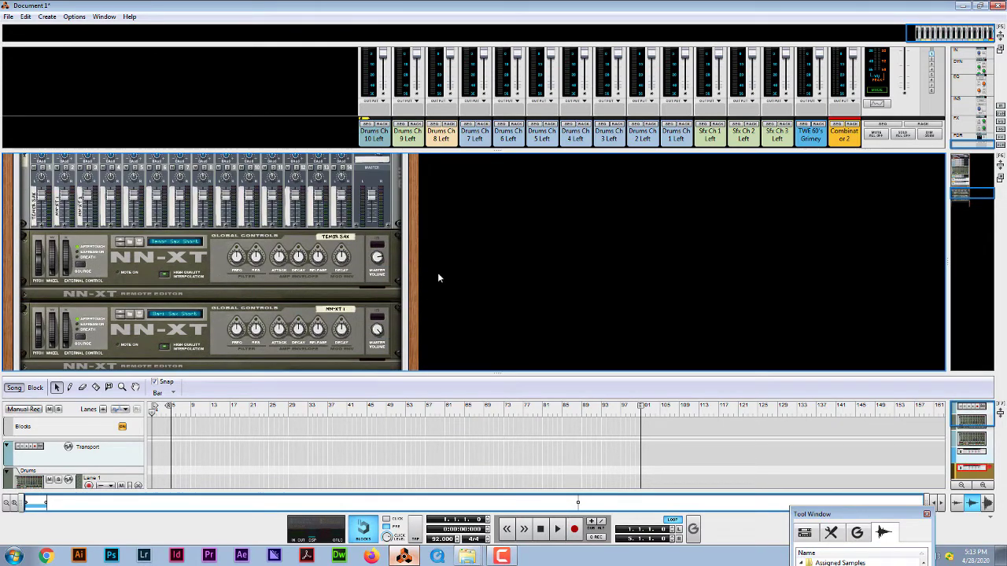
left_click(396, 226)
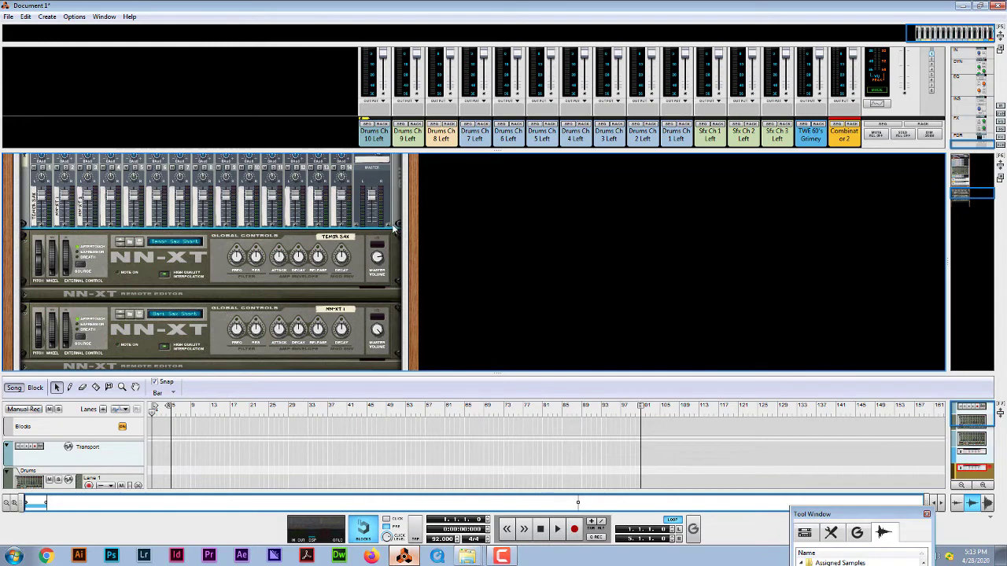
Start creating another instrument from a patch in the rack.
right_click(393, 227)
mouse_move(438, 333)
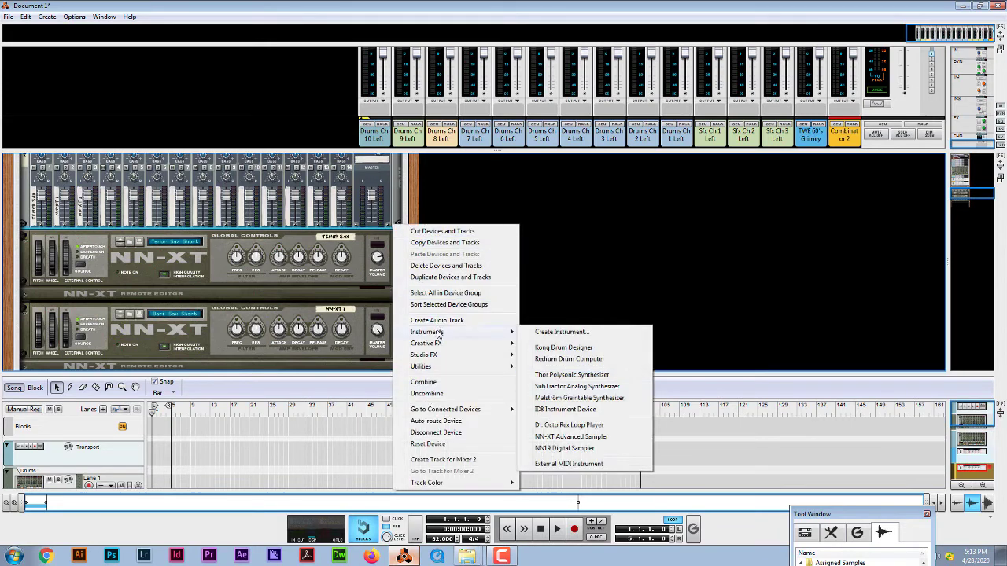
left_click(563, 332)
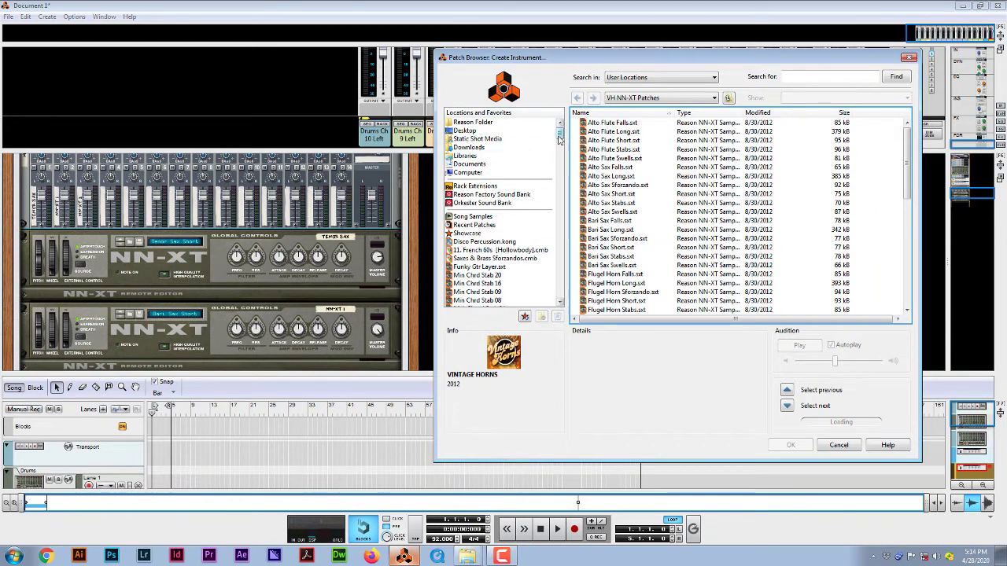
scroll(559, 139, "down", 10)
scroll(558, 138, "up", 9)
left_click_drag(557, 138, 555, 182)
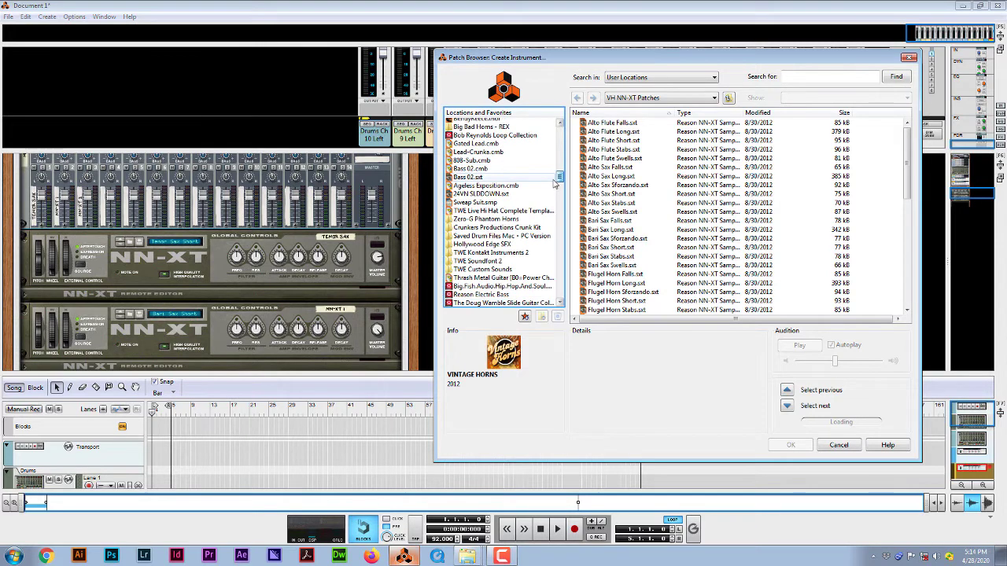
scroll(520, 209, "down", 4)
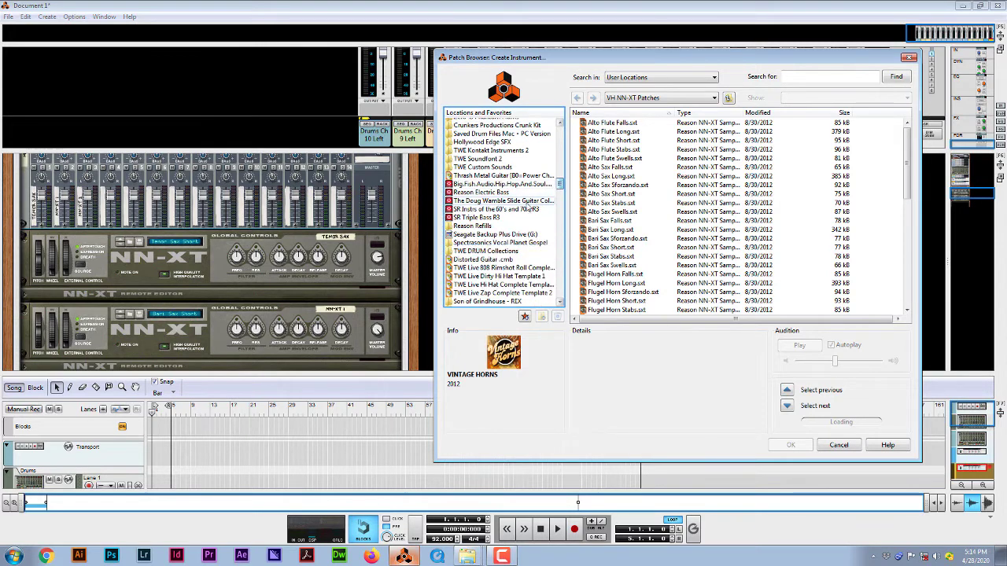
Browse SR Instrs of the 60's and 70's R3 to SR VintInst Patches > Vintage Keys > EP-Clav.
left_click(520, 210)
double_click(629, 125)
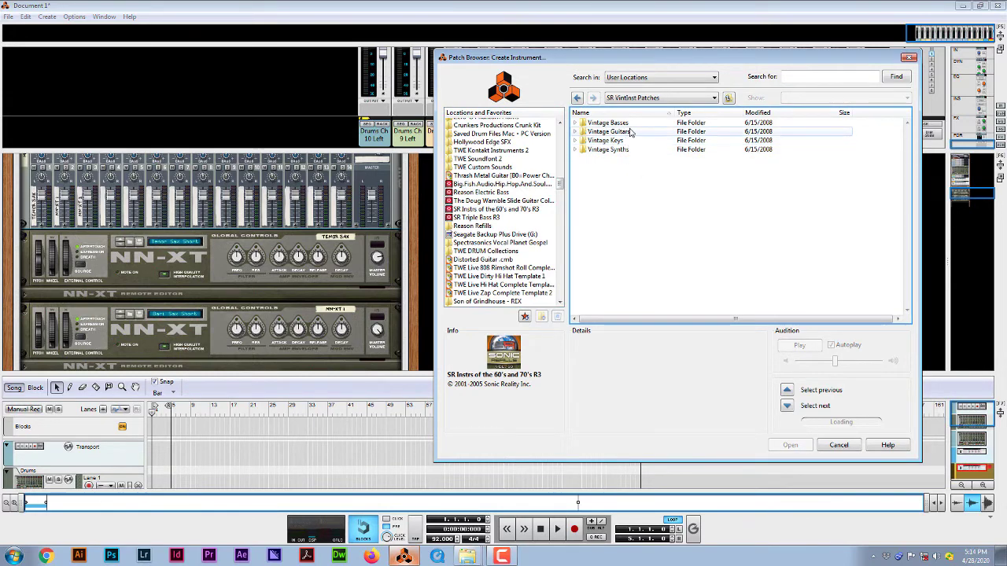
double_click(621, 140)
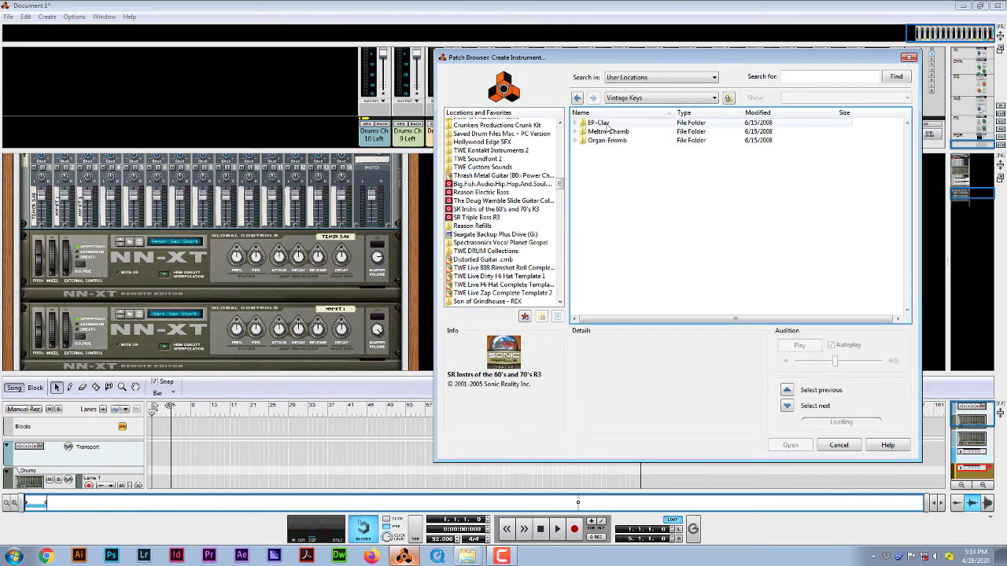
double_click(606, 123)
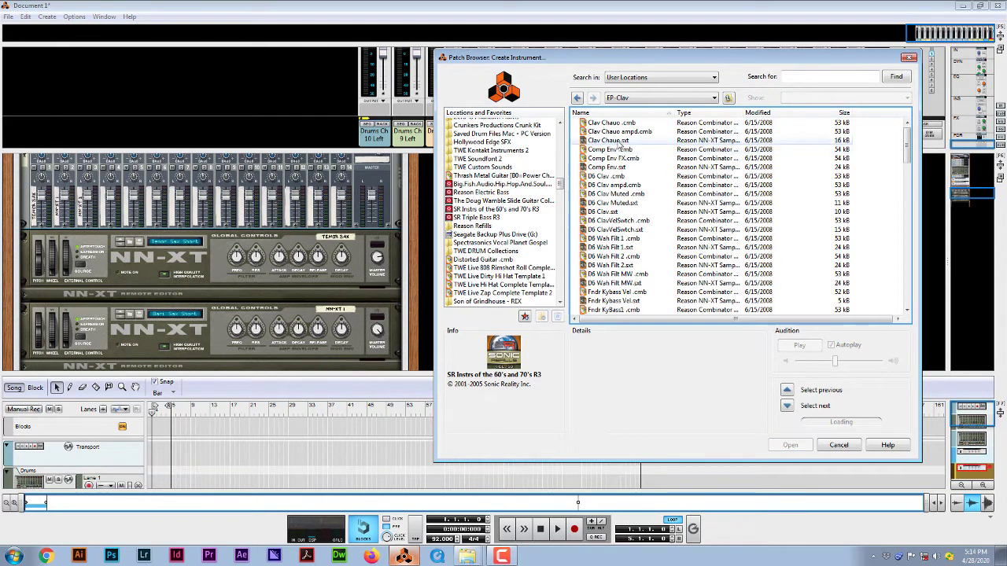
Audition the EP-Clav patches from Clav Chauo and Comp Env through D6 Wah Filt MW and Fndr Kybass Vel.
left_click(615, 140)
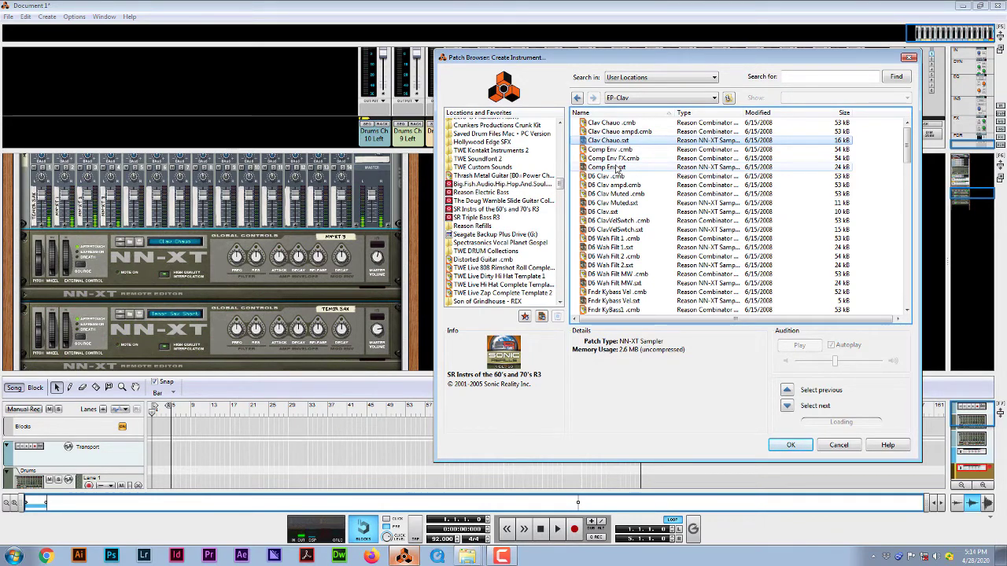
left_click(617, 167)
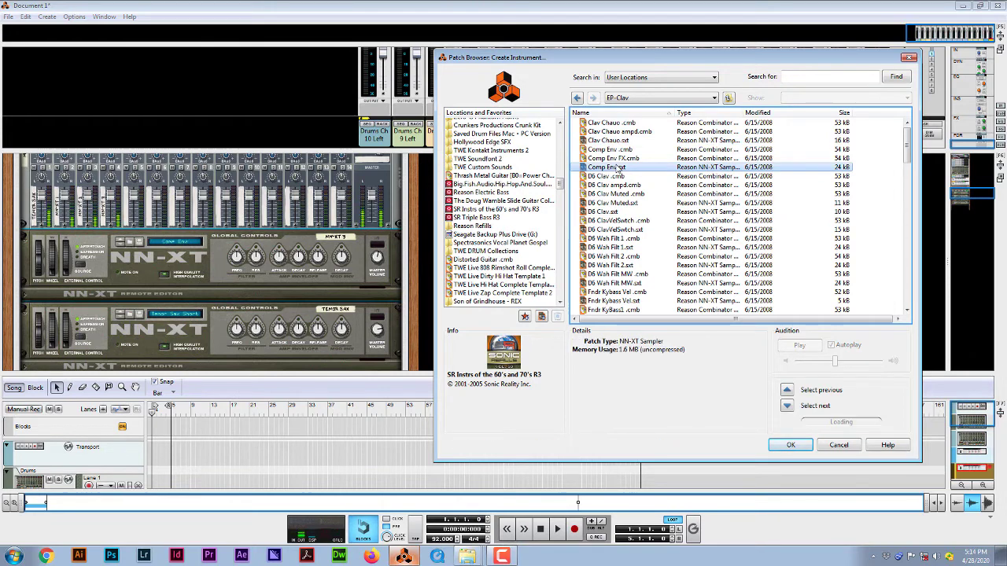
left_click(610, 203)
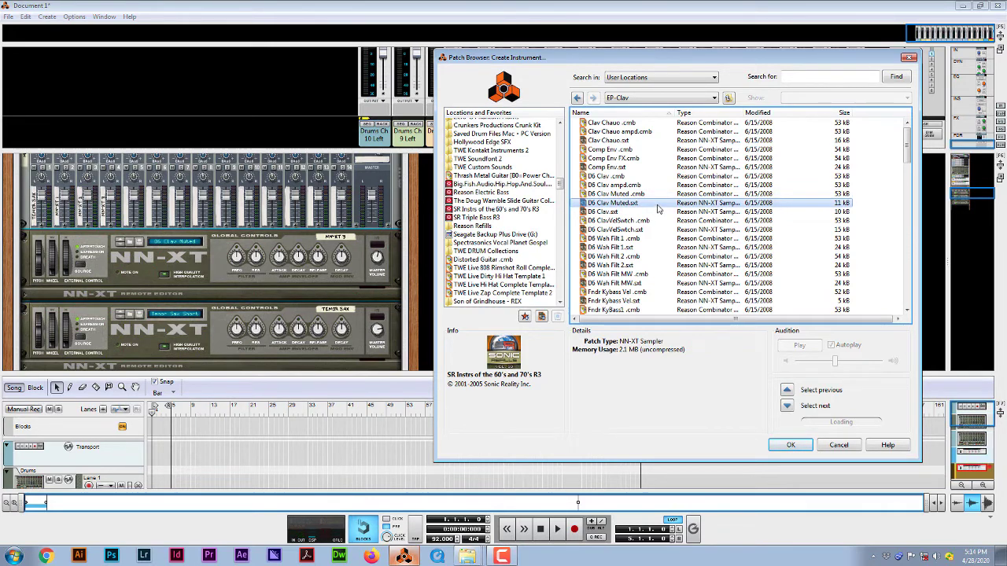
left_click(622, 230)
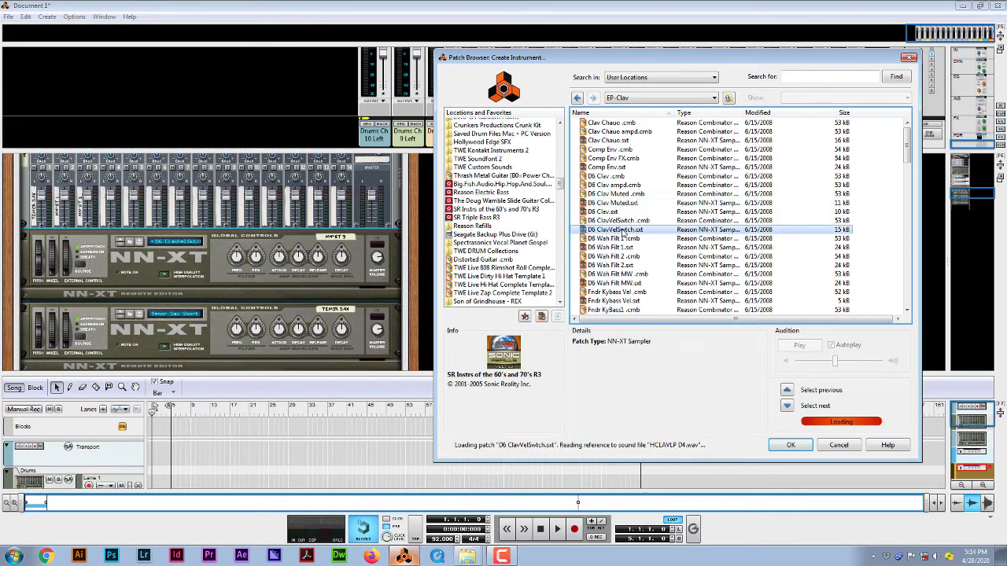
left_click(610, 247)
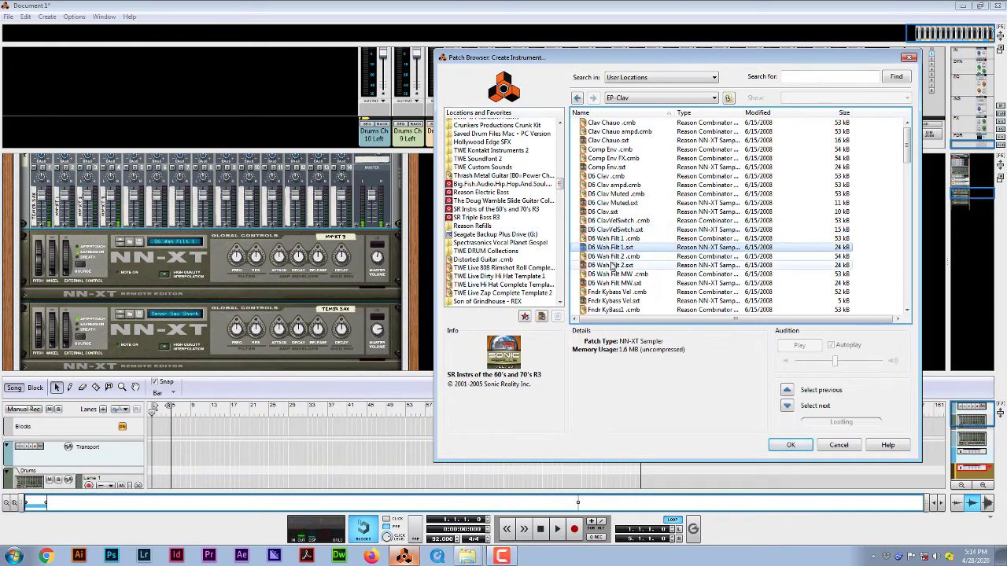
left_click(611, 266)
left_click(611, 283)
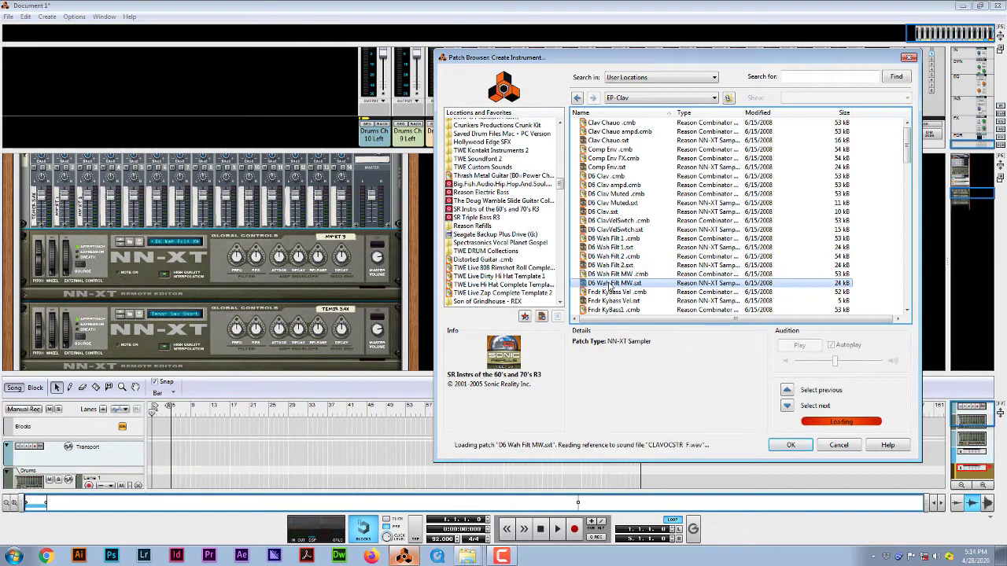
scroll(612, 271, "down", 2)
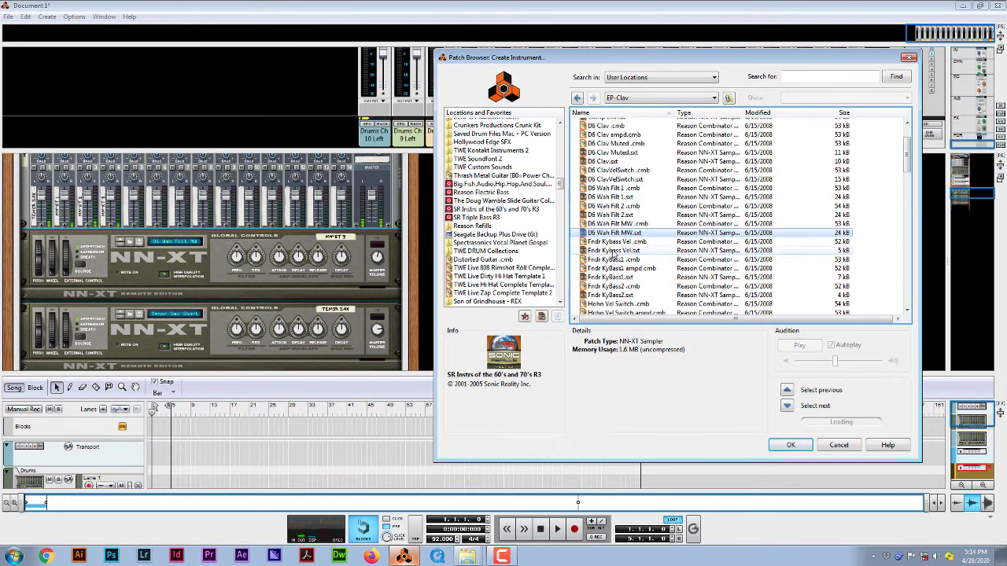
left_click(612, 251)
scroll(612, 251, "up", 2)
Compare Comp Env against Clav Chauo and D6 Clav Muted, then load Comp Env.sxt.
left_click(606, 166)
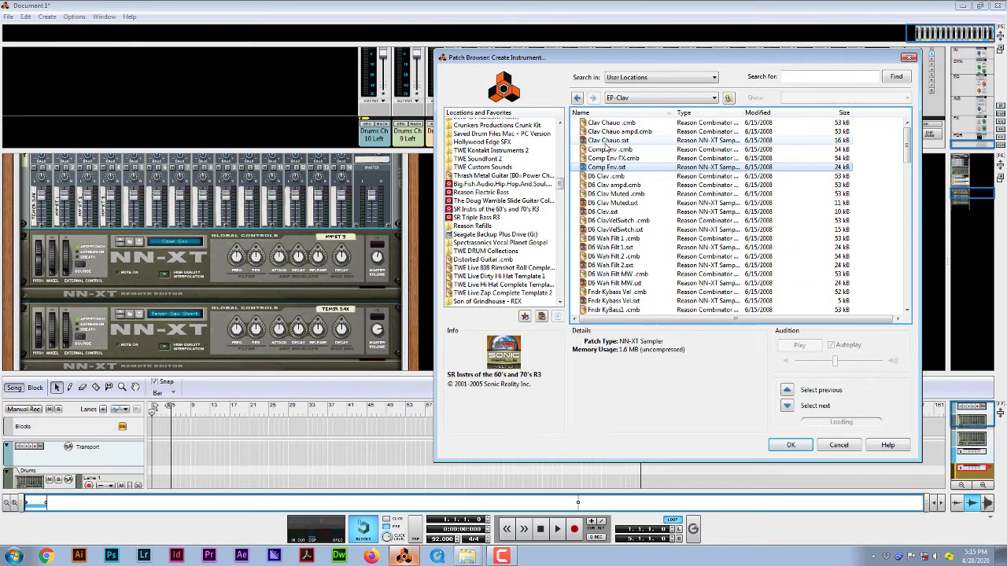
left_click(605, 141)
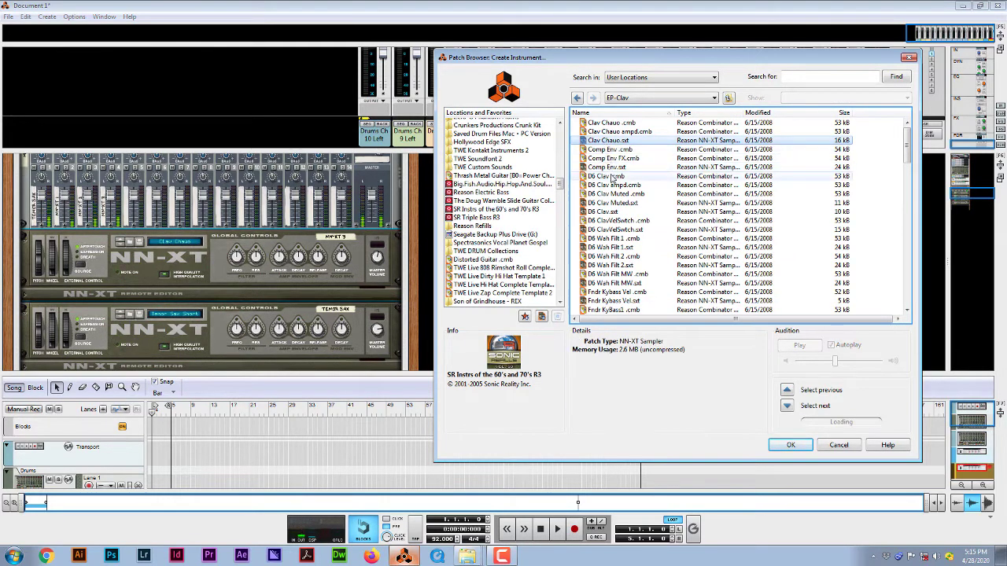
left_click(610, 166)
left_click(607, 203)
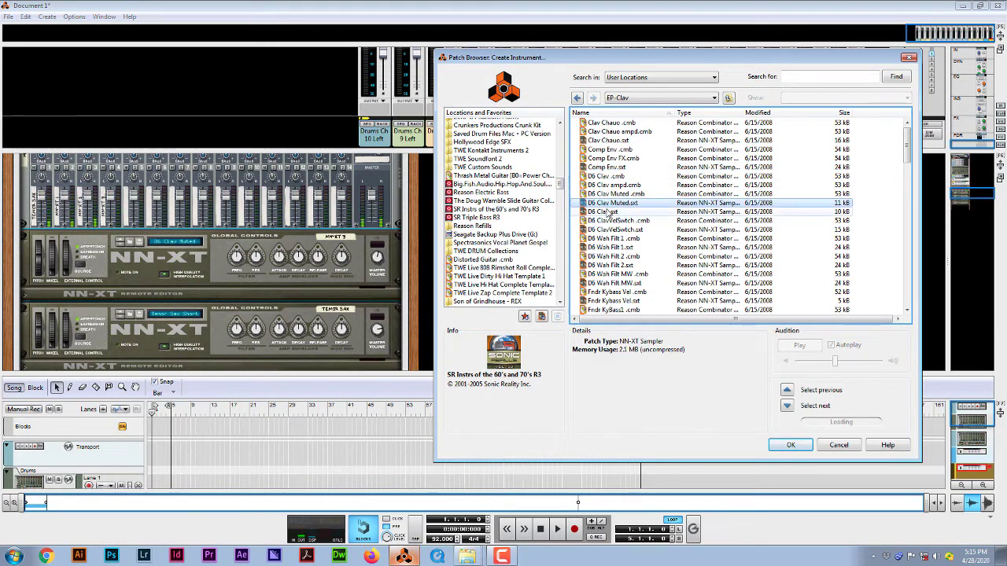
left_click(607, 167)
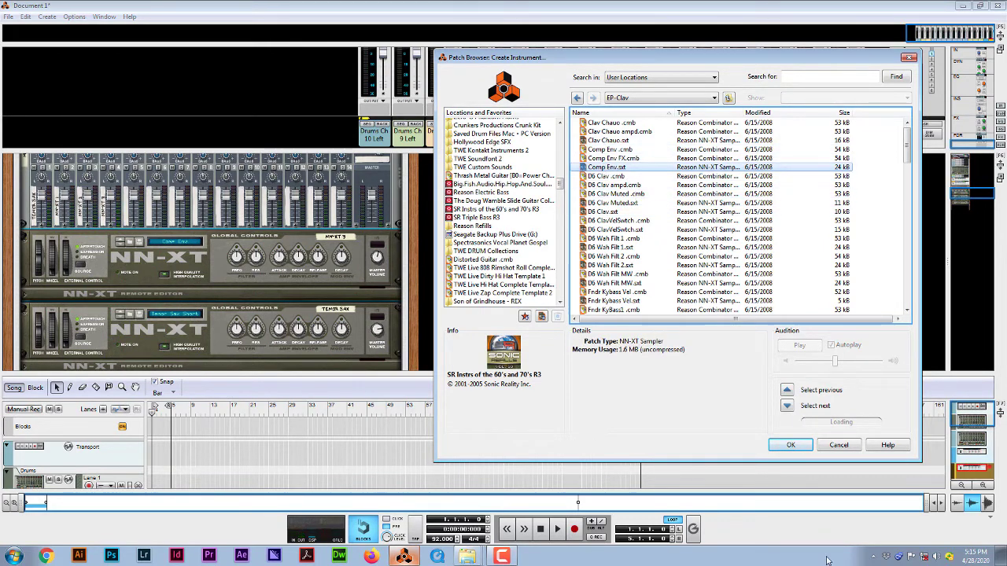
left_click(790, 445)
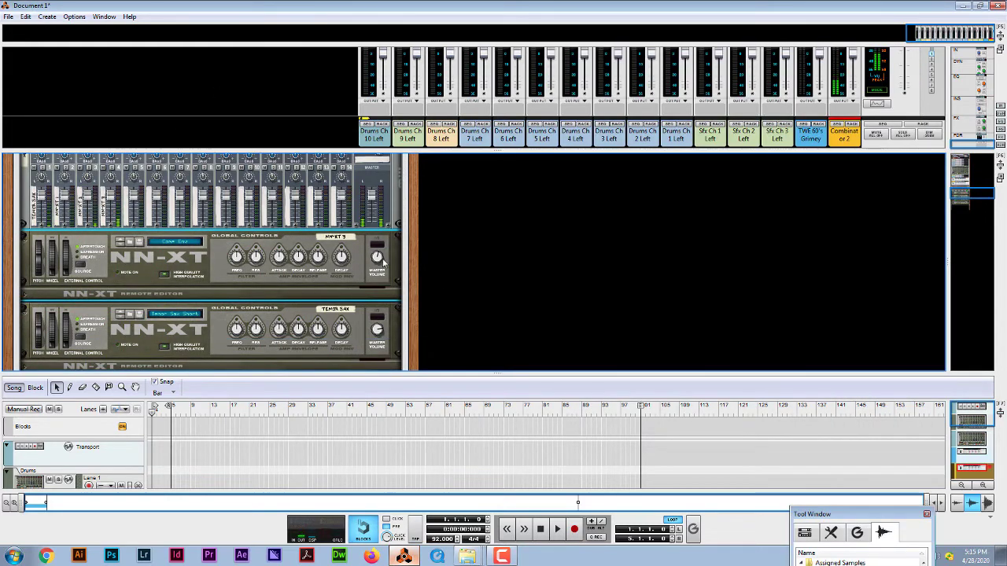
Check the Combinator mixer levels, then lower channel 3's level from 100 to 84.
mouse_move(386, 271)
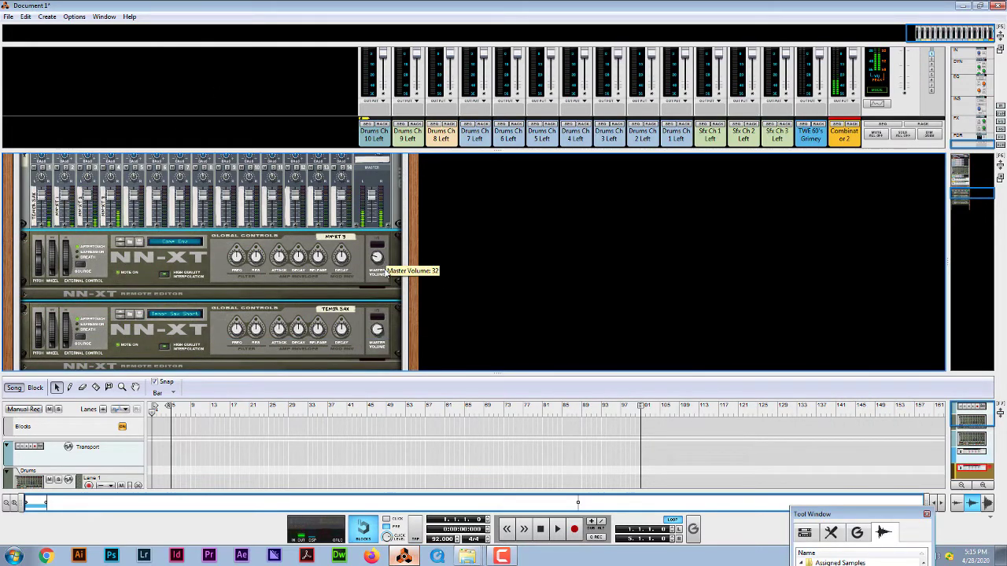
left_click(115, 206)
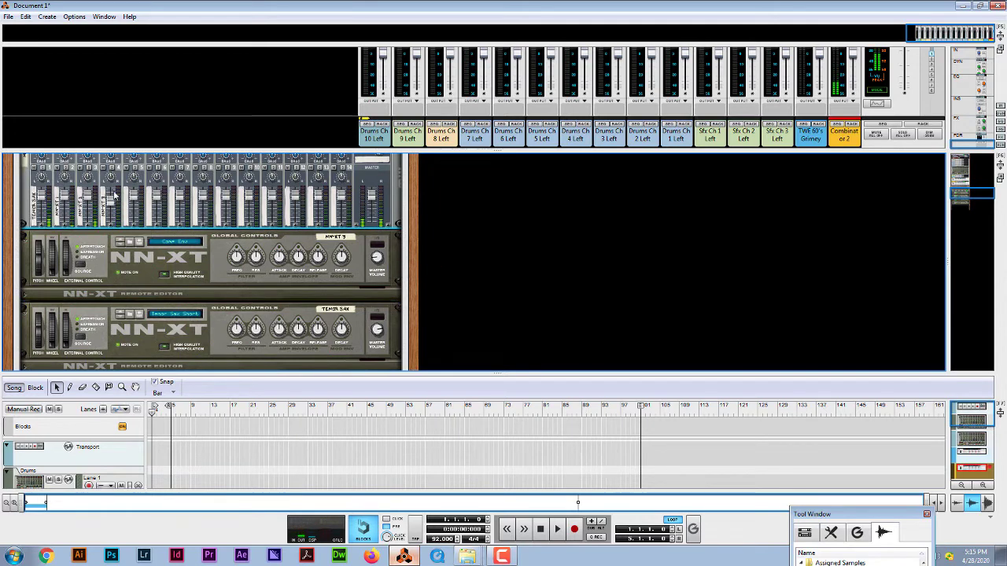
mouse_move(113, 178)
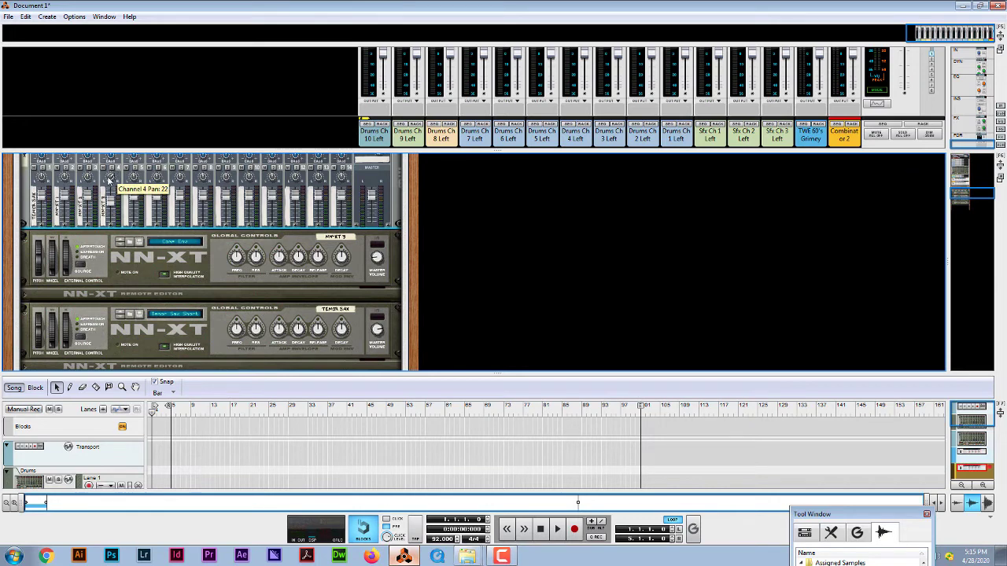
mouse_move(94, 194)
mouse_move(44, 183)
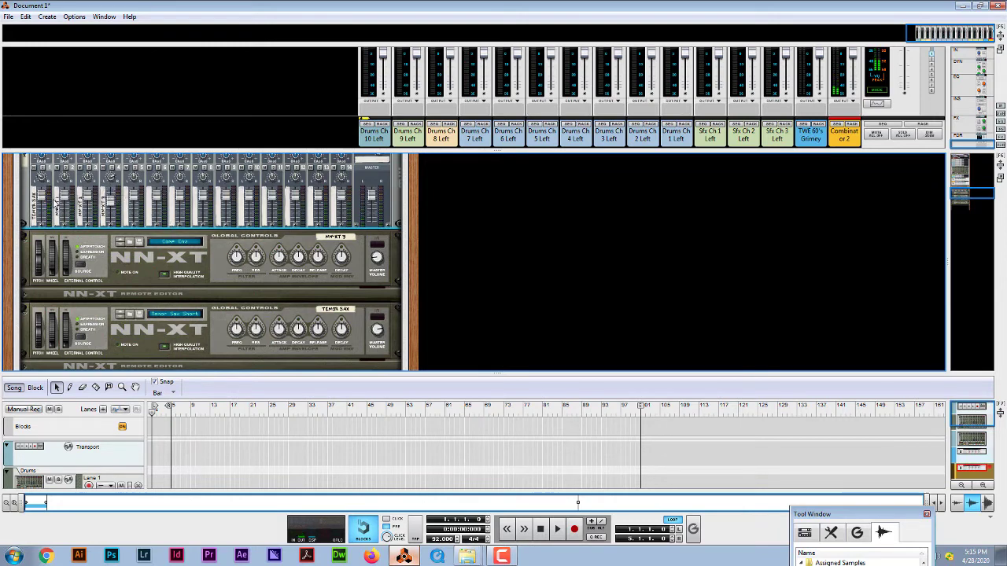
mouse_move(45, 208)
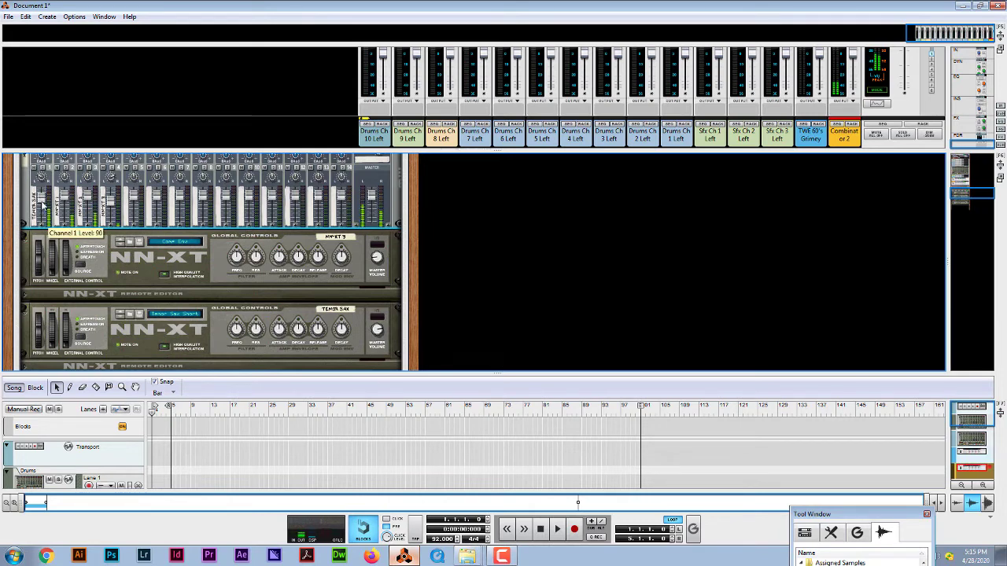
left_click_drag(89, 203, 98, 206)
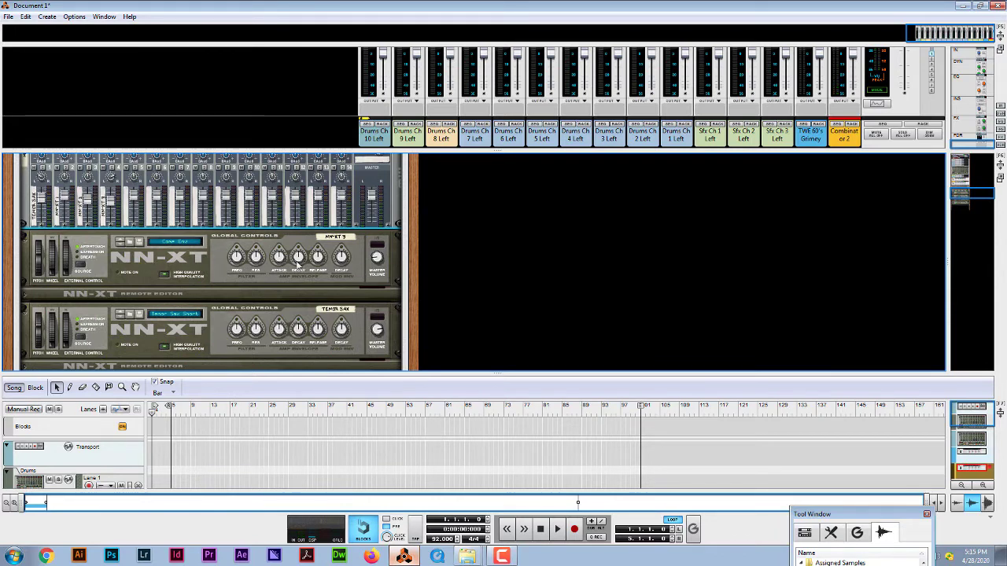
left_click(25, 296)
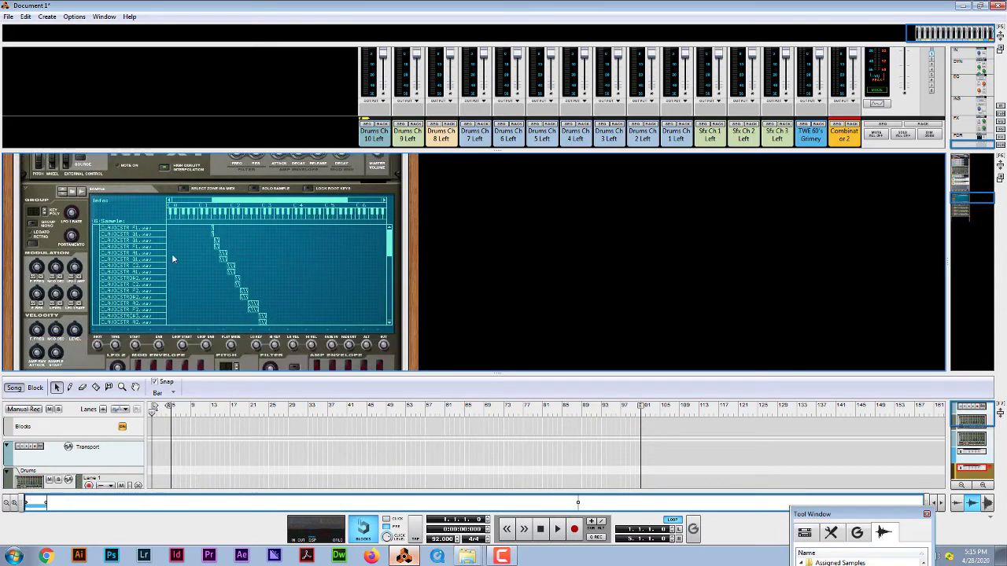
scroll(237, 242, "down", 3)
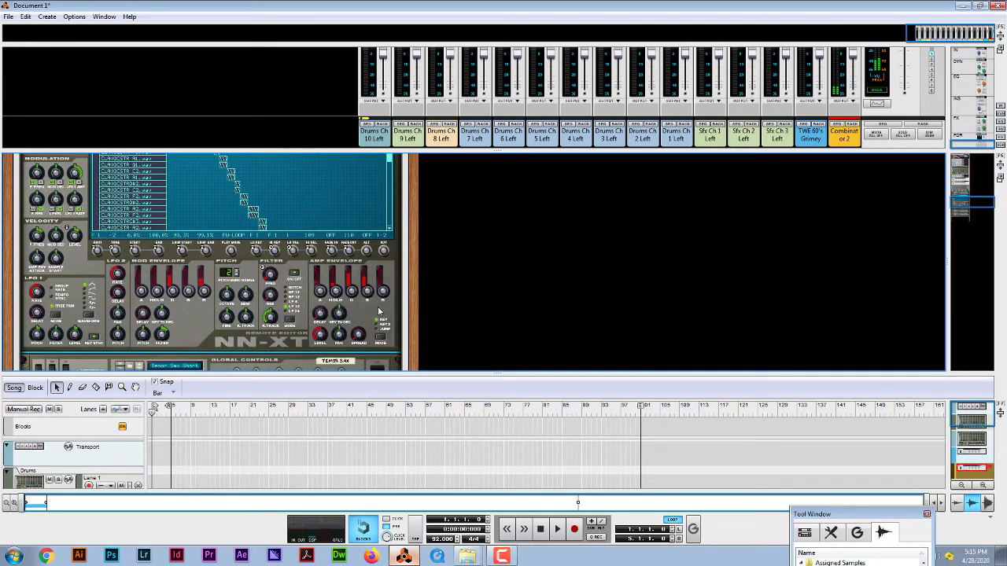
scroll(309, 259, "up", 4)
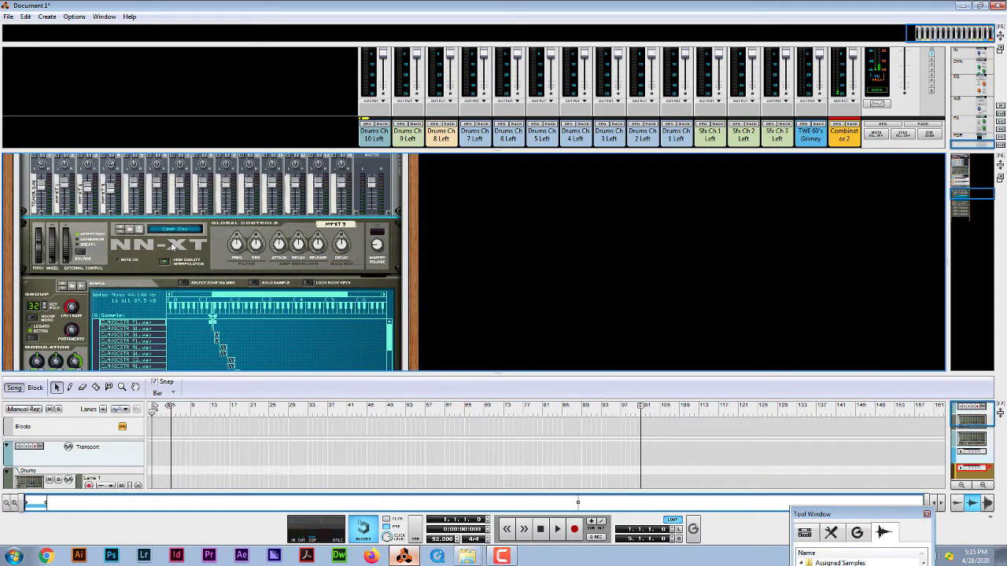
left_click(29, 284)
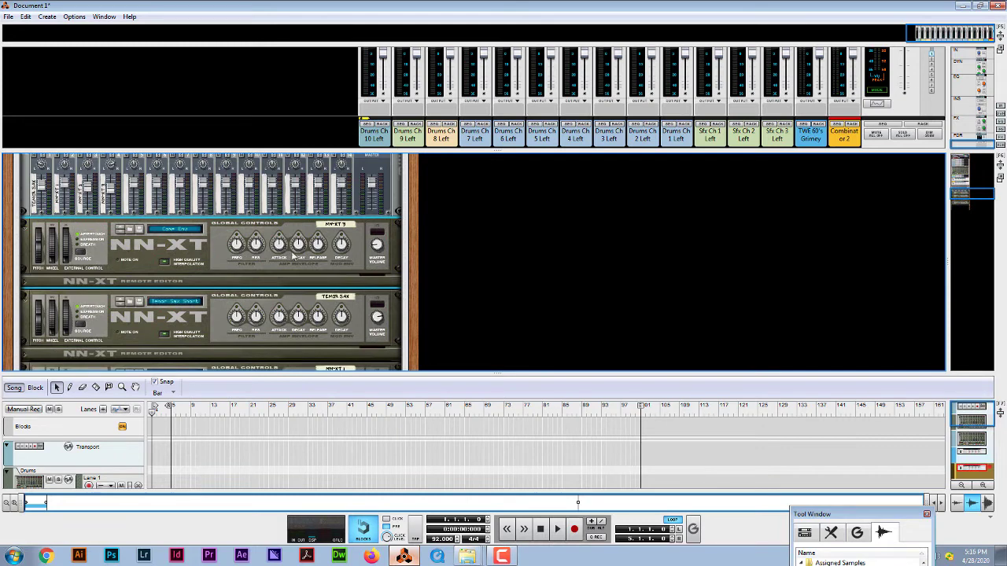
Delete the Comp Env clav NN-XT sampler from Combinator 2 and confirm the deletion.
right_click(398, 234)
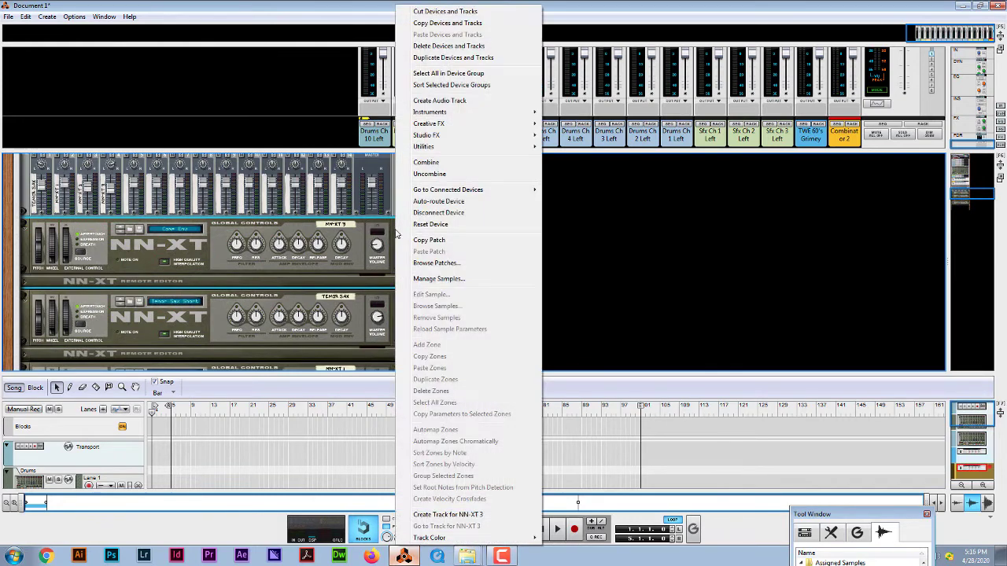
left_click(438, 45)
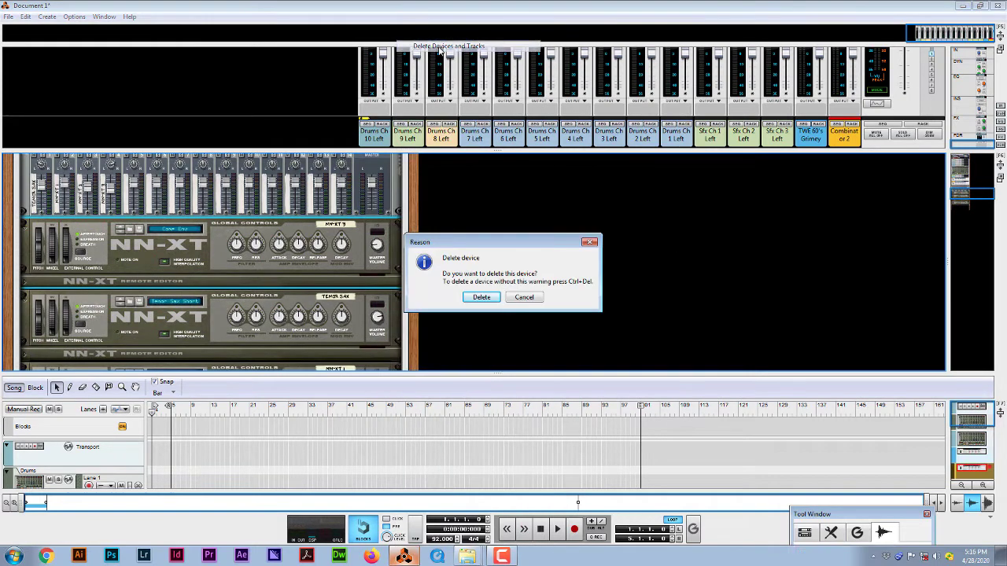
left_click(482, 296)
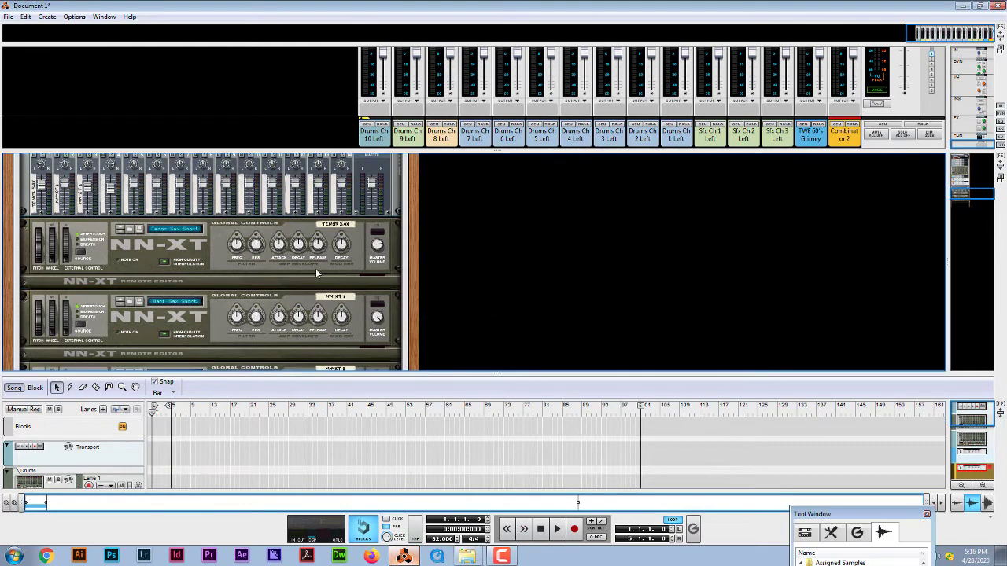
scroll(317, 274, "up", 5)
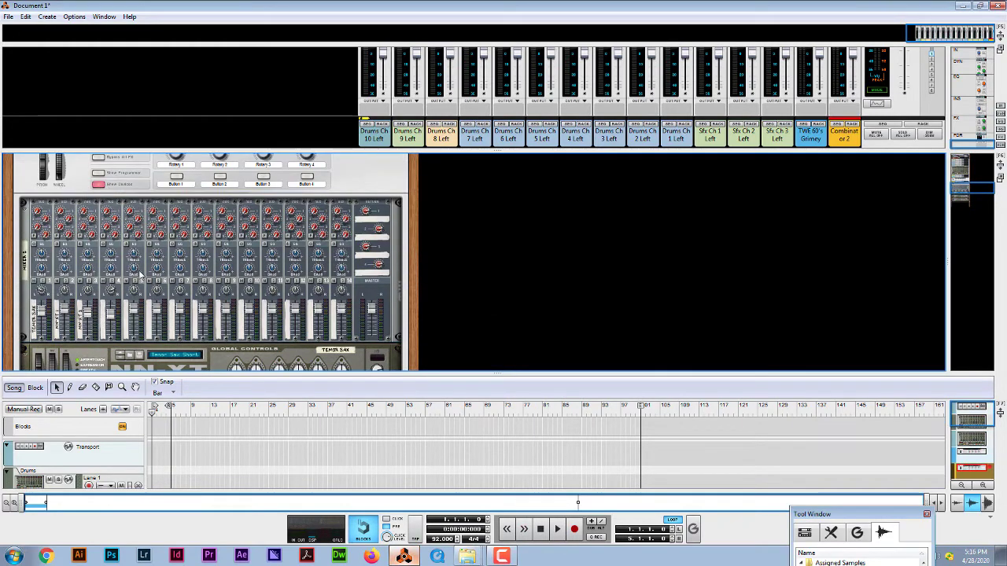
scroll(114, 316, "down", 6)
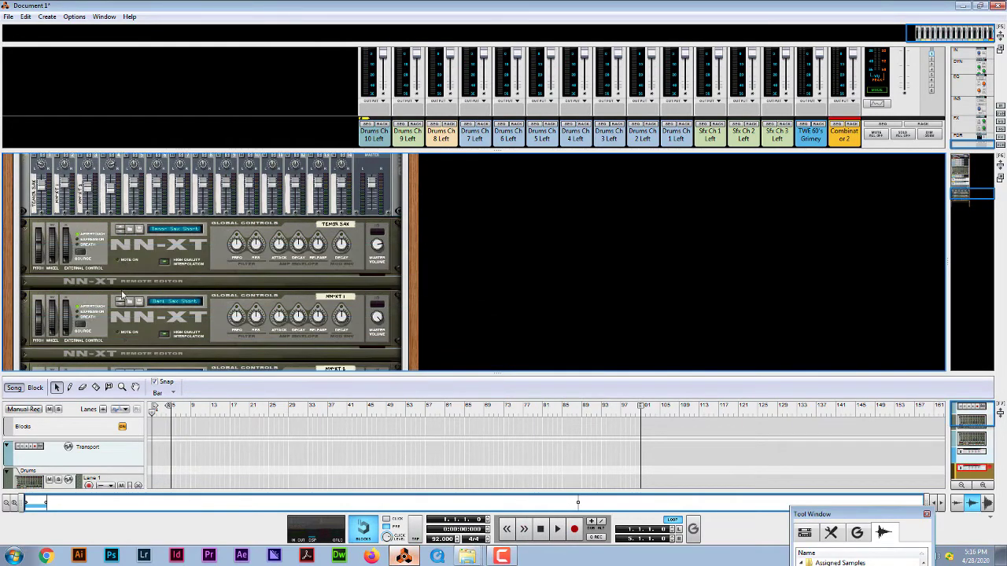
scroll(122, 293, "up", 6)
Hide Combinator 2's internal devices and open its name label for editing.
left_click(100, 249)
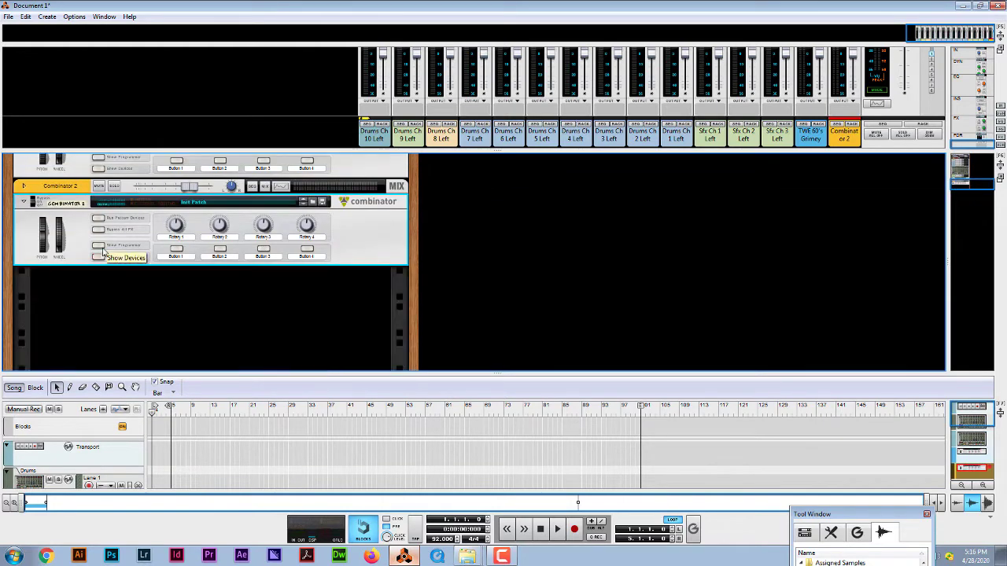
scroll(83, 252, "up", 2)
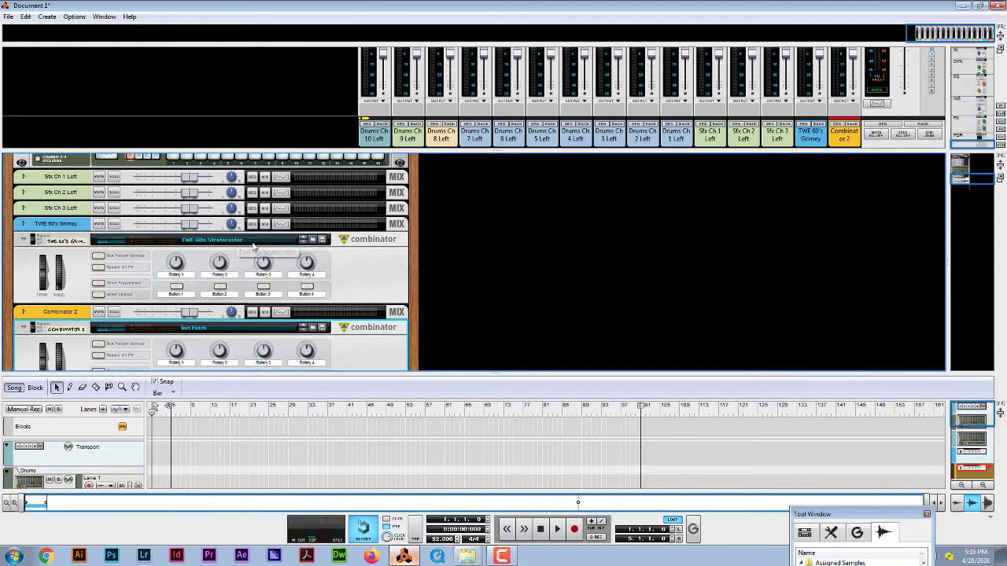
scroll(178, 298, "down", 1)
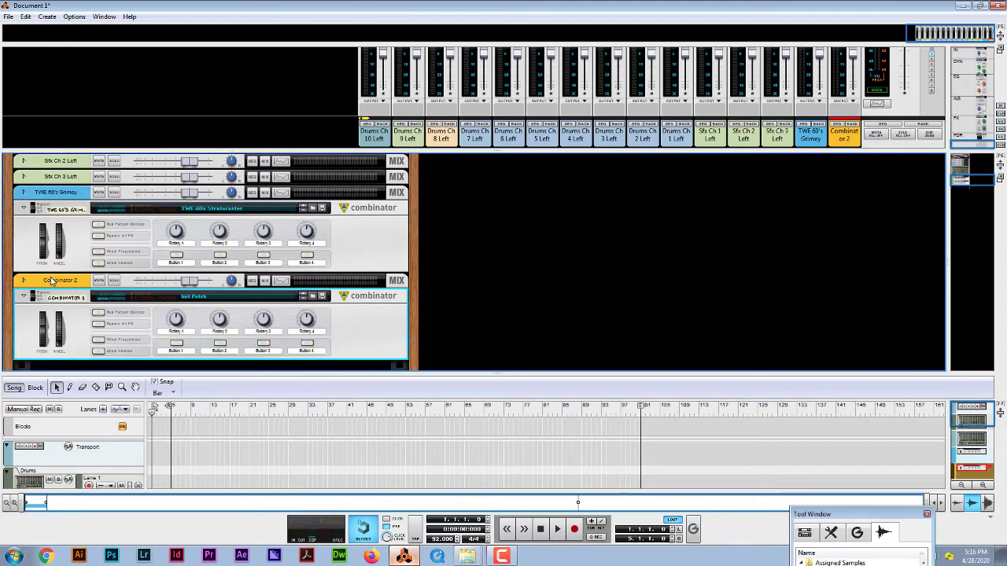
double_click(57, 281)
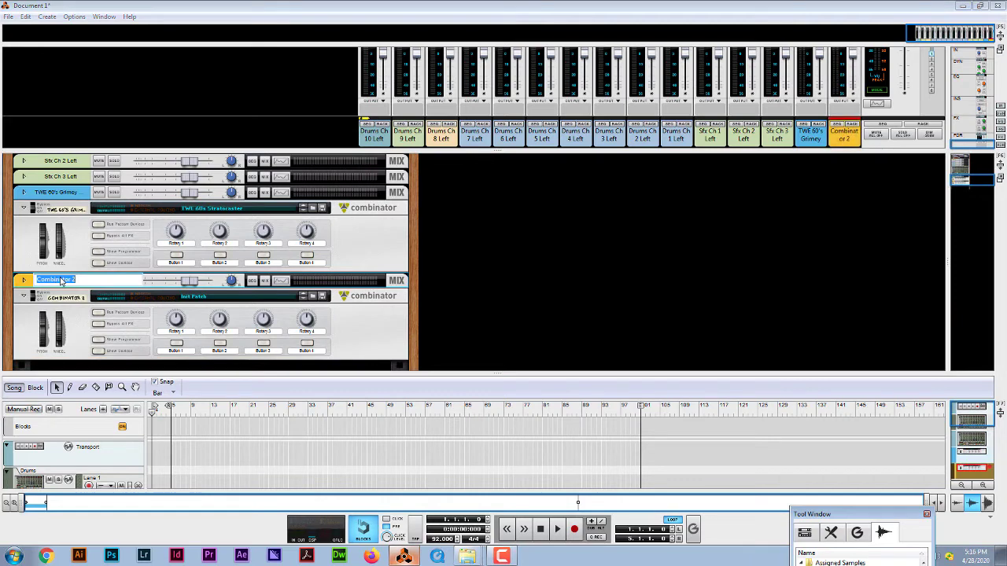